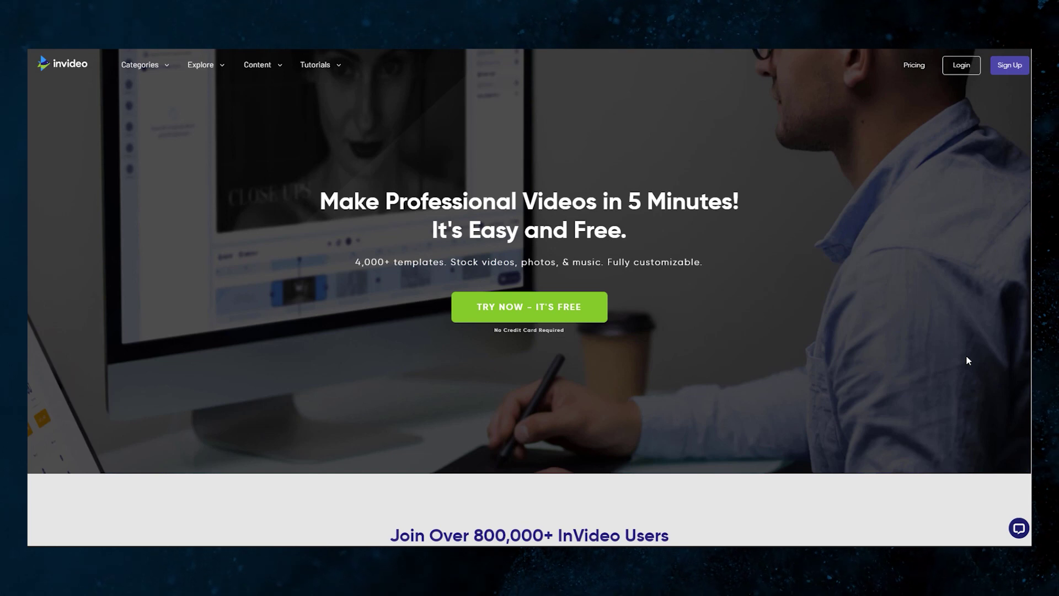
# - Browse the template rows, expanding What's Hot and Recently Added and previewing Fashion Event Promo
pyautogui.scroll(-5, 530, 298)
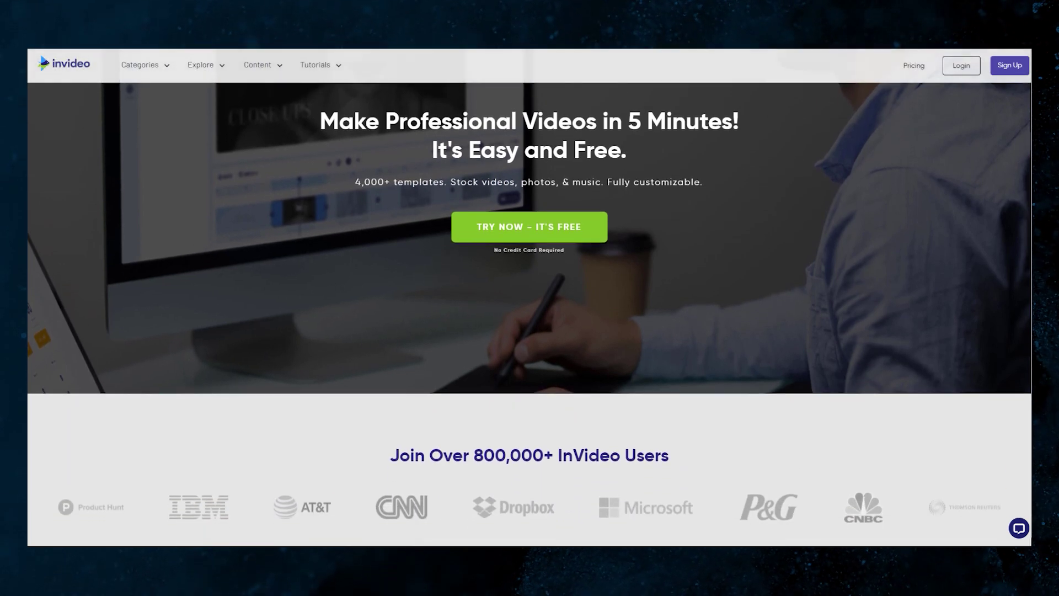
pyautogui.scroll(-3, 529, 298)
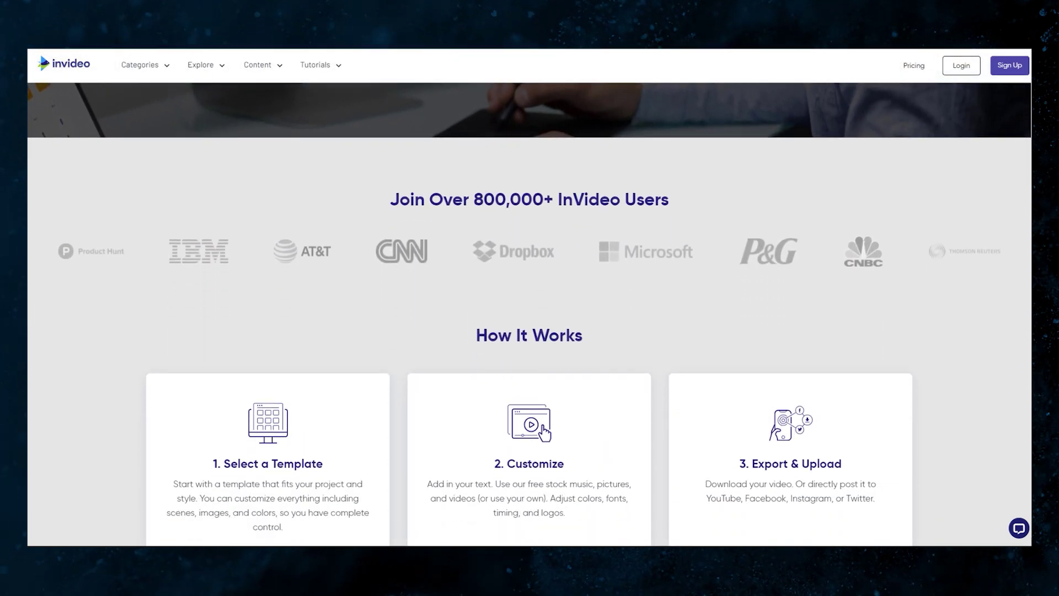
pyautogui.scroll(-6, 529, 298)
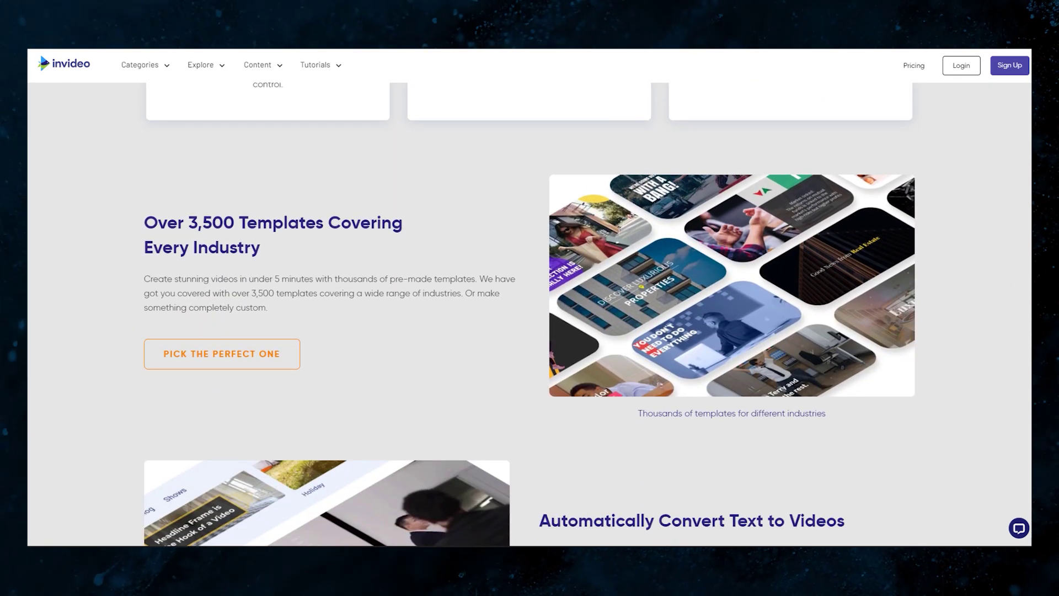
pyautogui.scroll(-4, 529, 298)
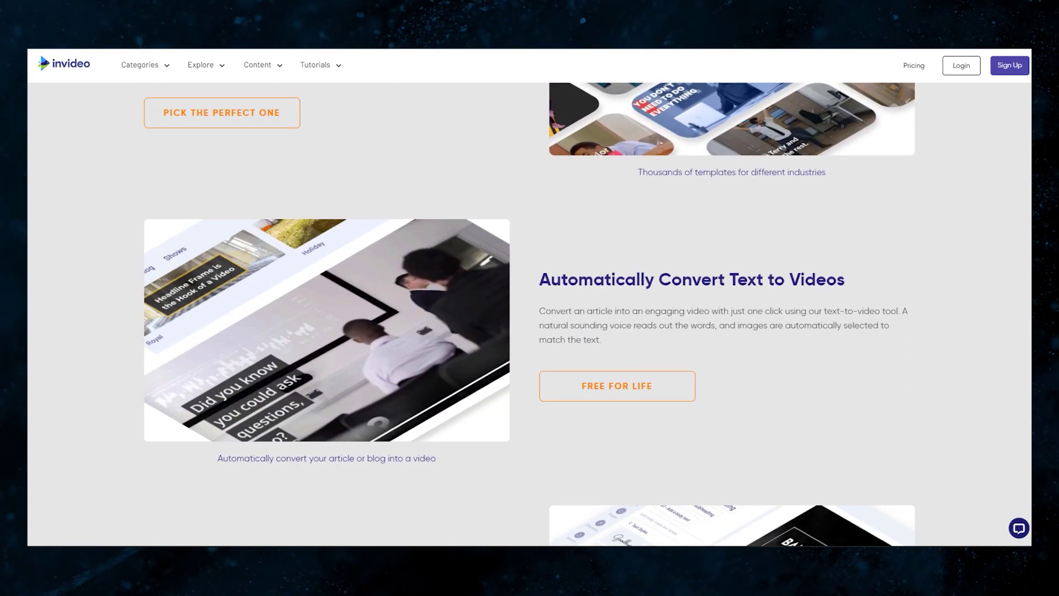
pyautogui.scroll(-5, 530, 298)
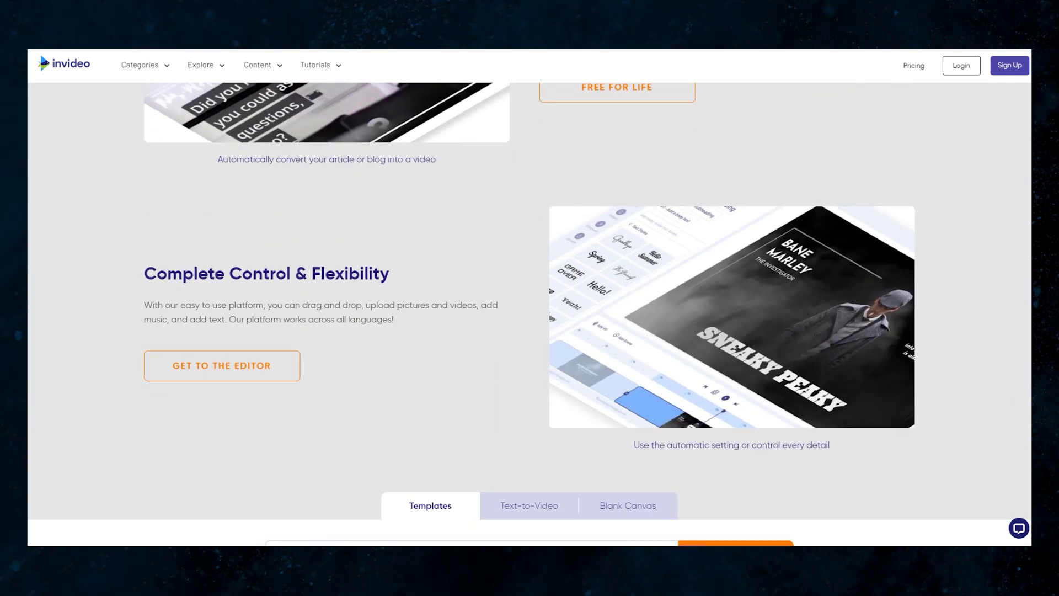
pyautogui.scroll(-5, 530, 298)
pyautogui.scroll(-4, 530, 298)
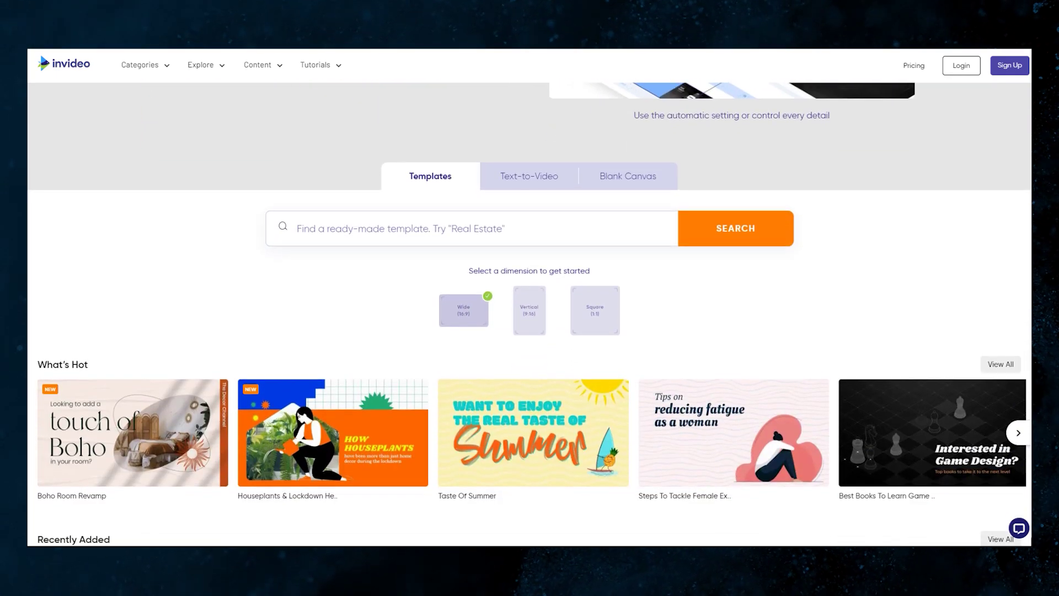
pyautogui.click(1018, 253)
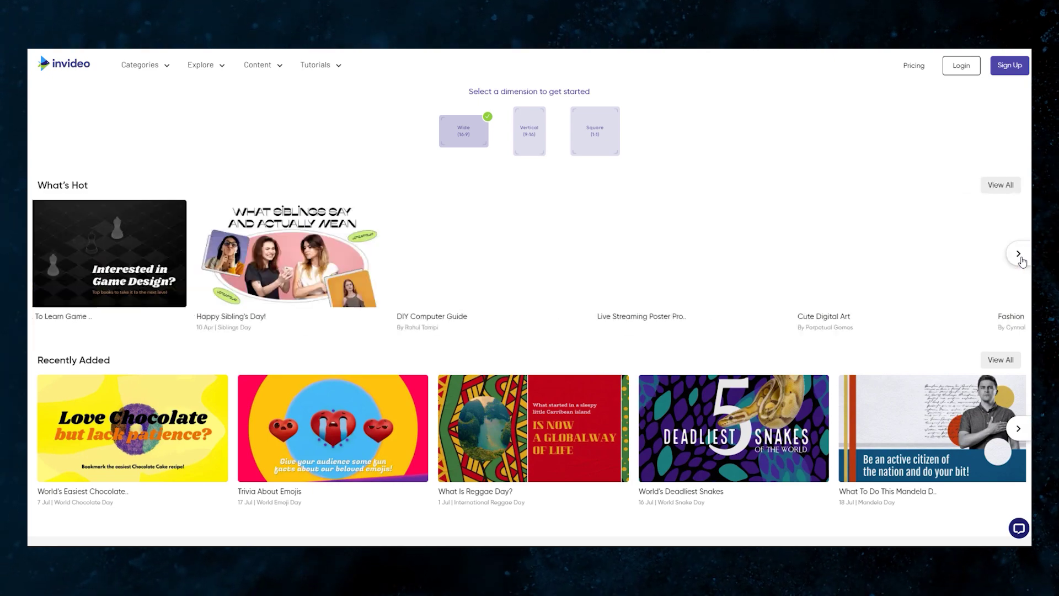
pyautogui.click(1022, 262)
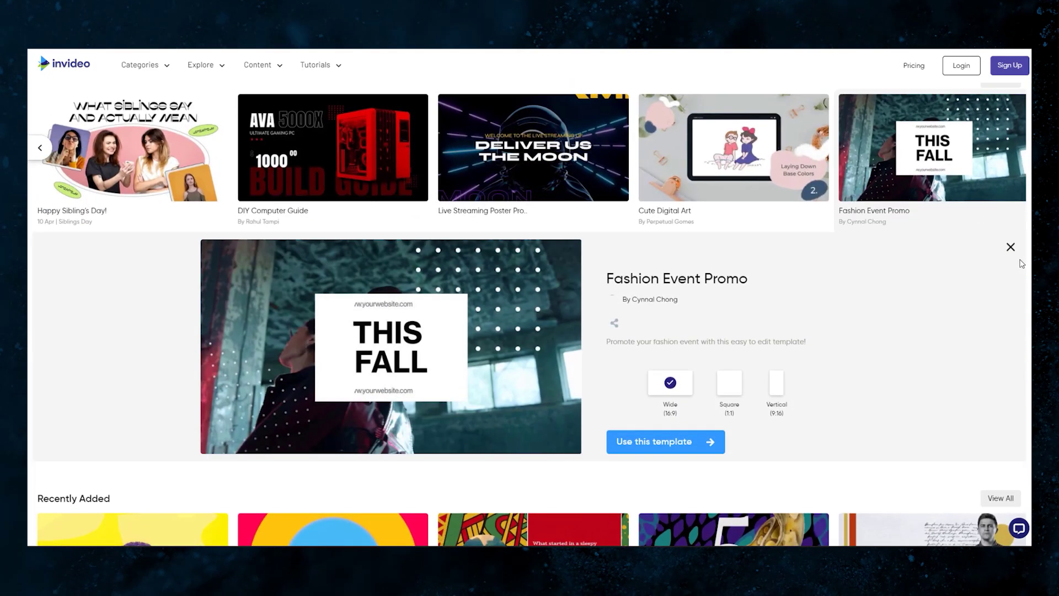
pyautogui.click(1008, 246)
pyautogui.click(1019, 326)
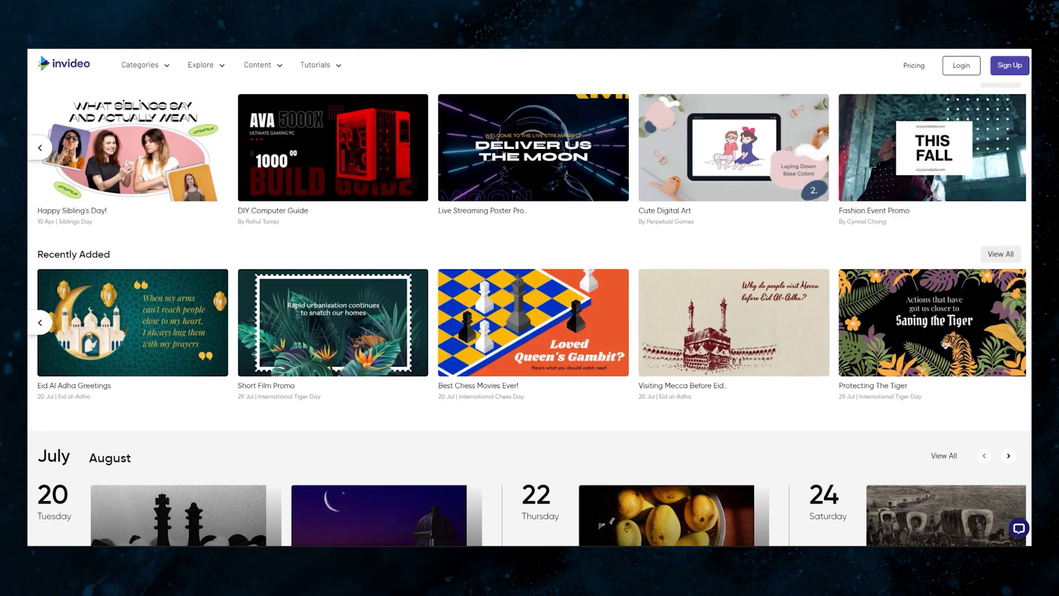
# - Scroll further down through the template rows, then back up toward the dimension options
pyautogui.scroll(-4, 1020, 326)
pyautogui.scroll(-13, 529, 298)
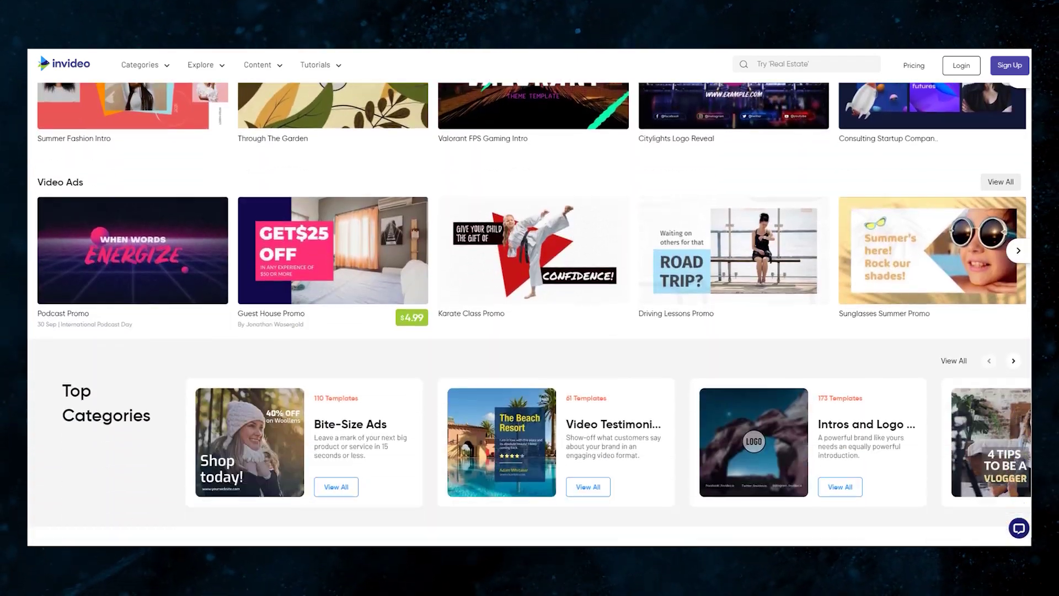
pyautogui.scroll(-10, 529, 298)
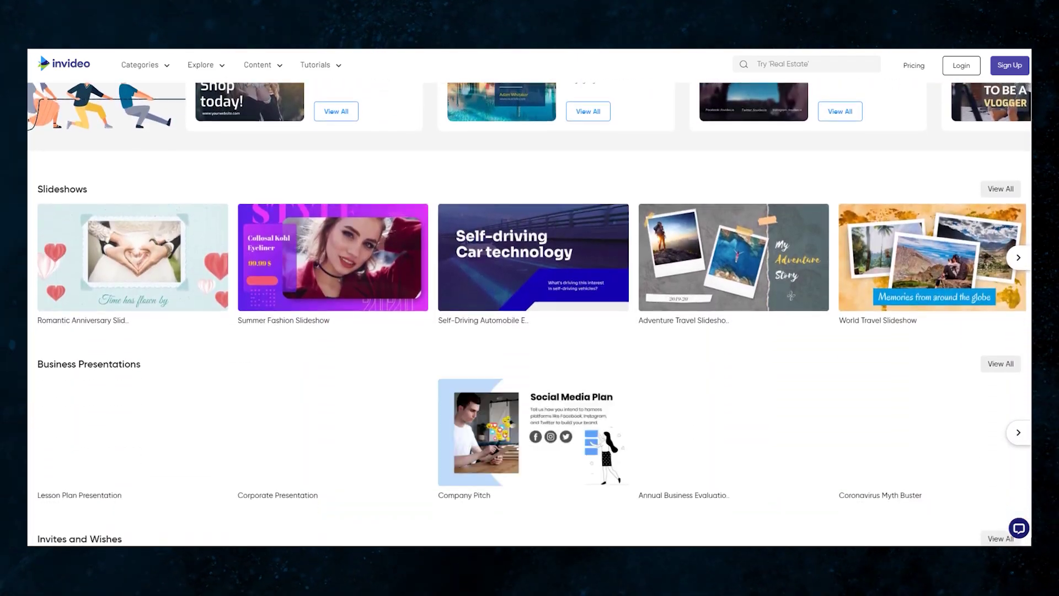
pyautogui.scroll(-2, 530, 298)
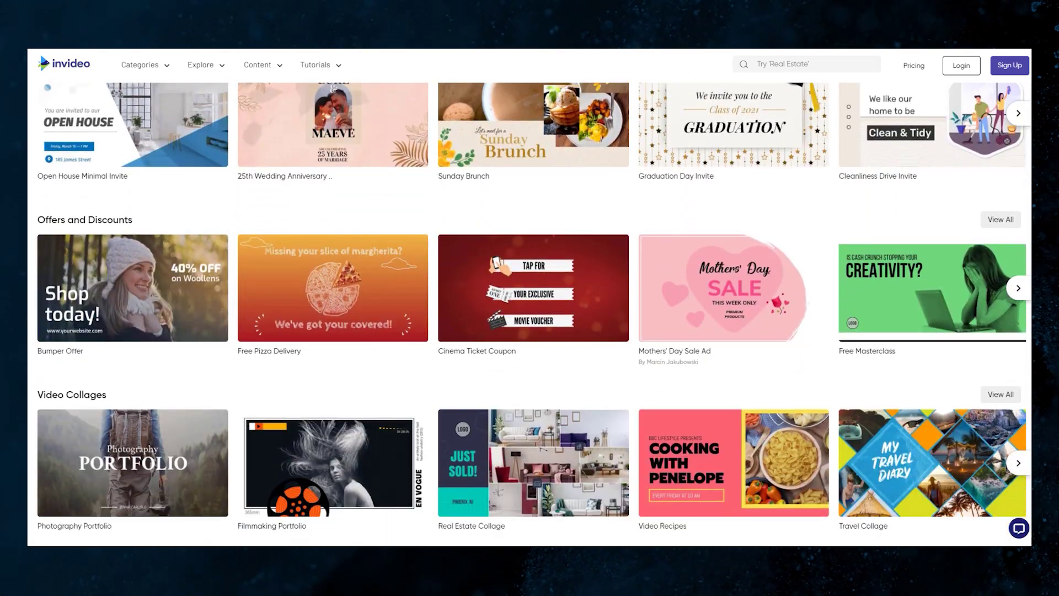
pyautogui.scroll(-11, 529, 298)
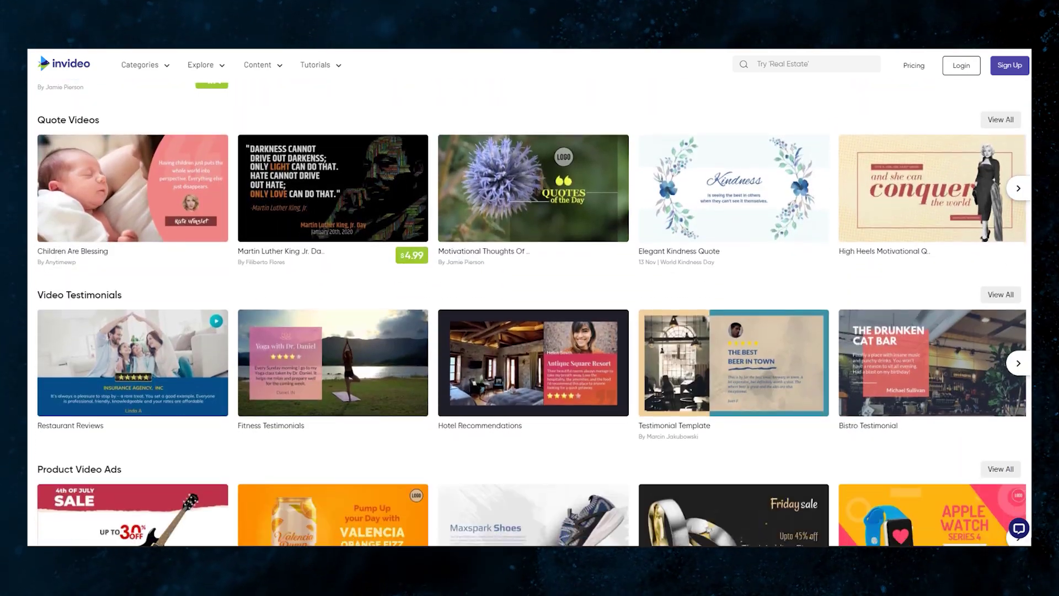
pyautogui.scroll(-6, 609, 330)
pyautogui.scroll(-4, 609, 330)
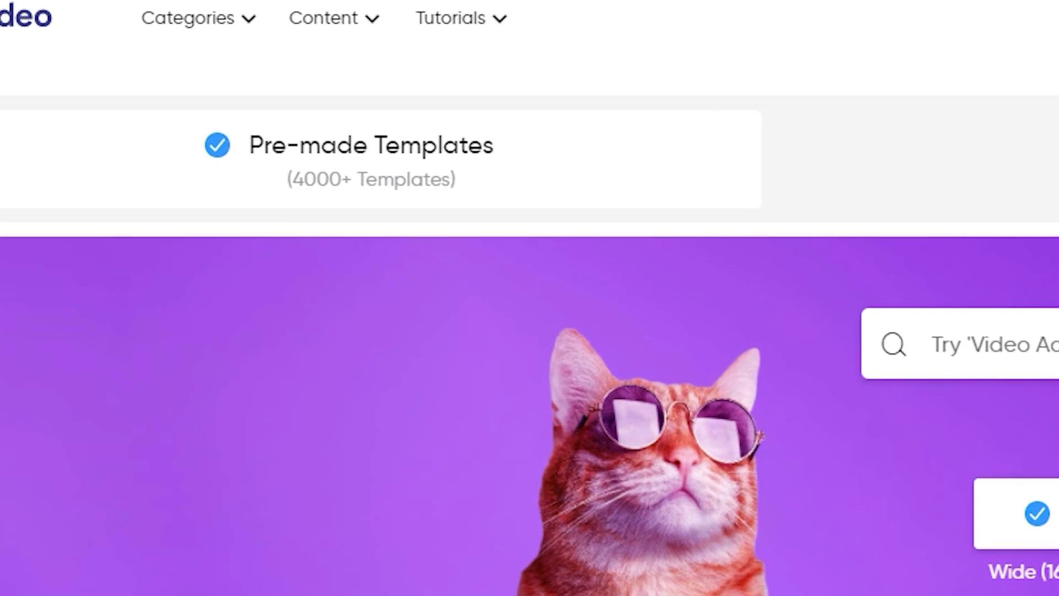
pyautogui.scroll(-8, 706, 254)
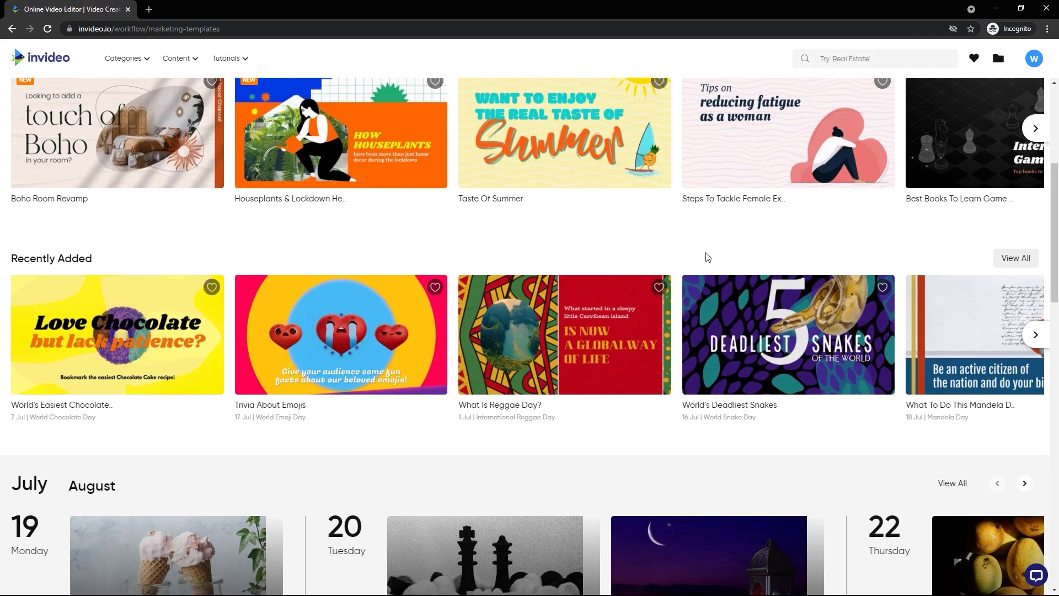
pyautogui.scroll(-6, 708, 256)
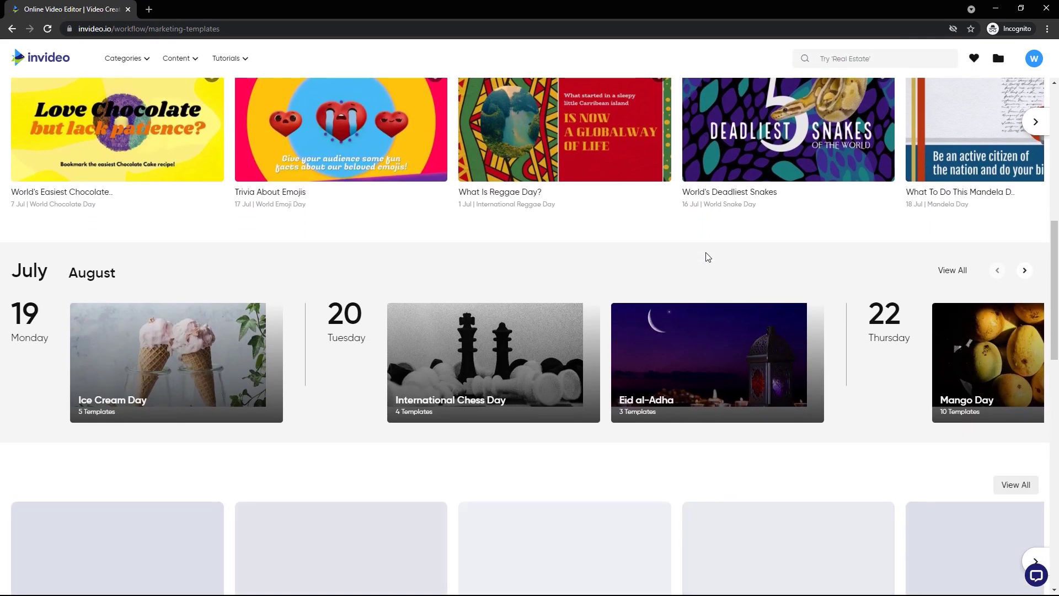
pyautogui.scroll(-4, 706, 257)
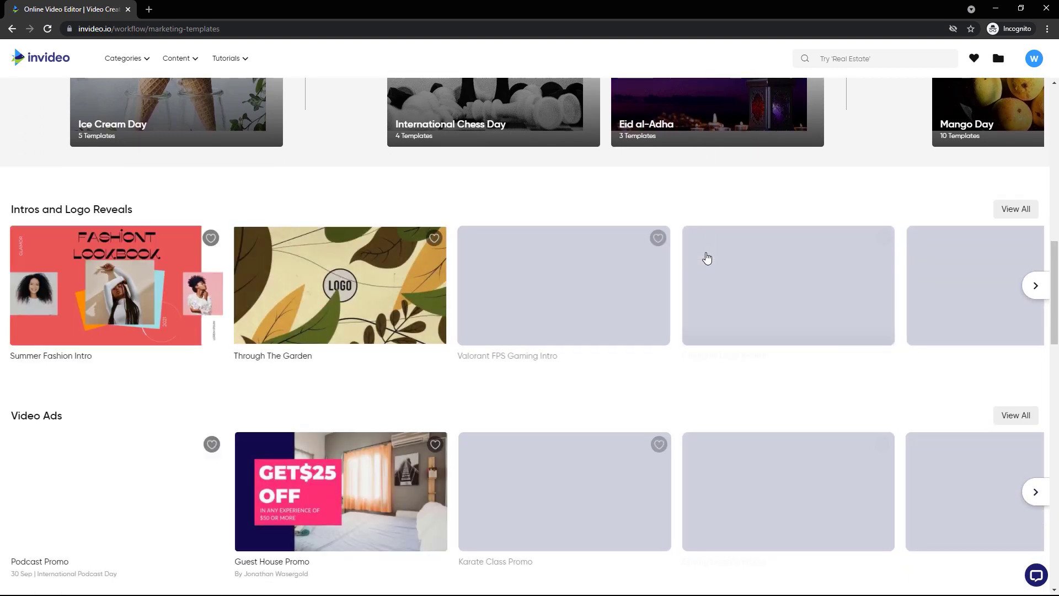
pyautogui.scroll(-4, 727, 300)
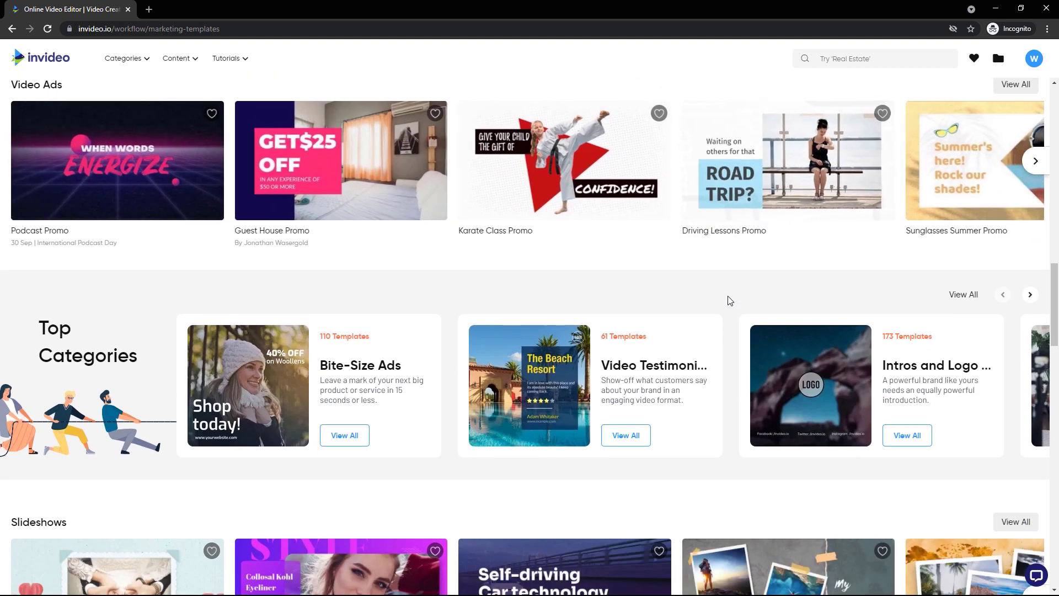
pyautogui.scroll(5, 730, 301)
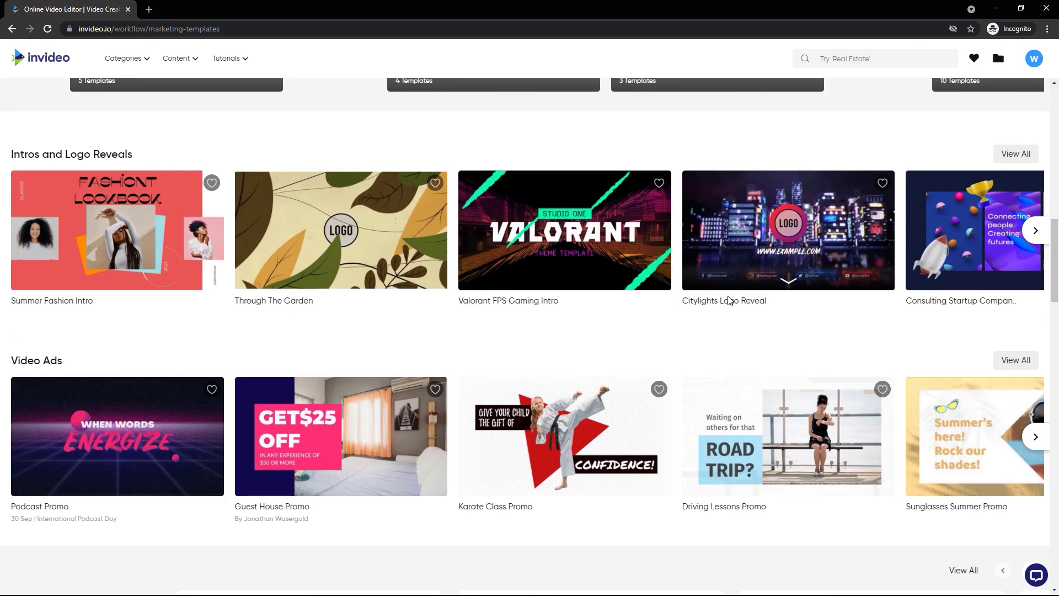
pyautogui.scroll(10, 728, 299)
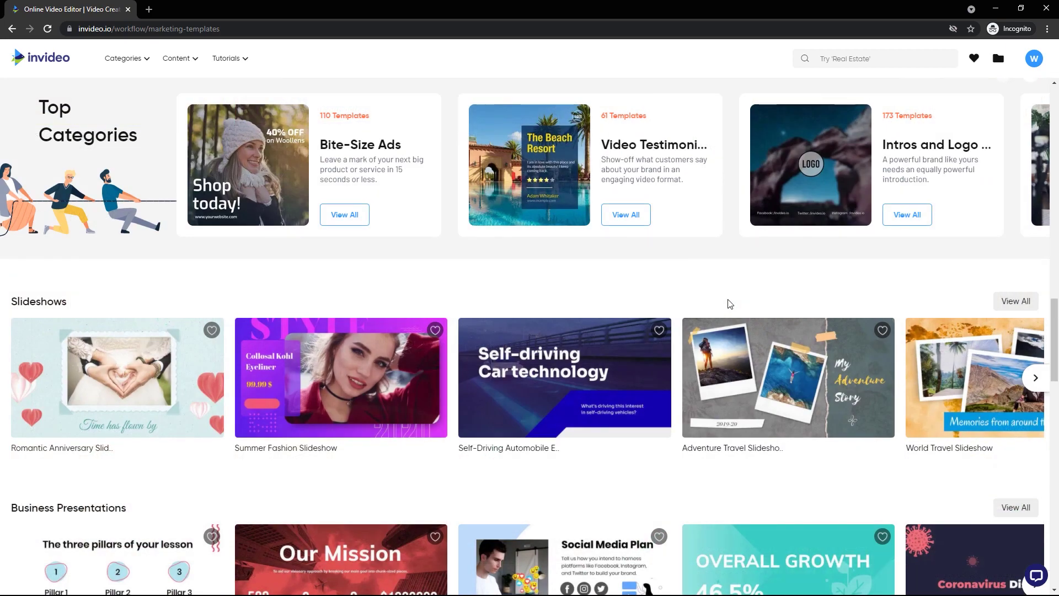
pyautogui.scroll(10, 728, 302)
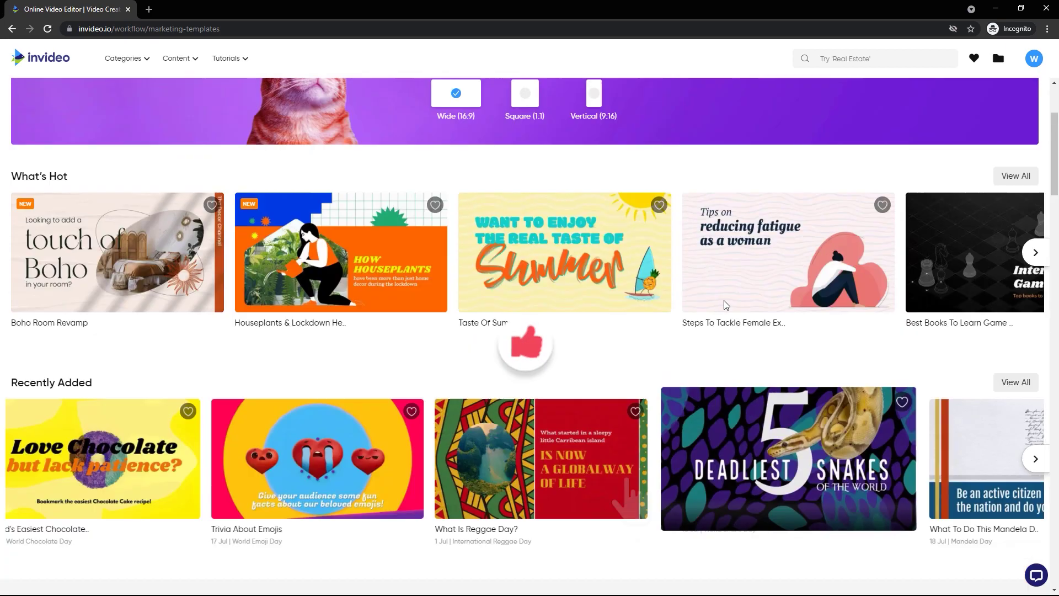
pyautogui.scroll(3, 724, 304)
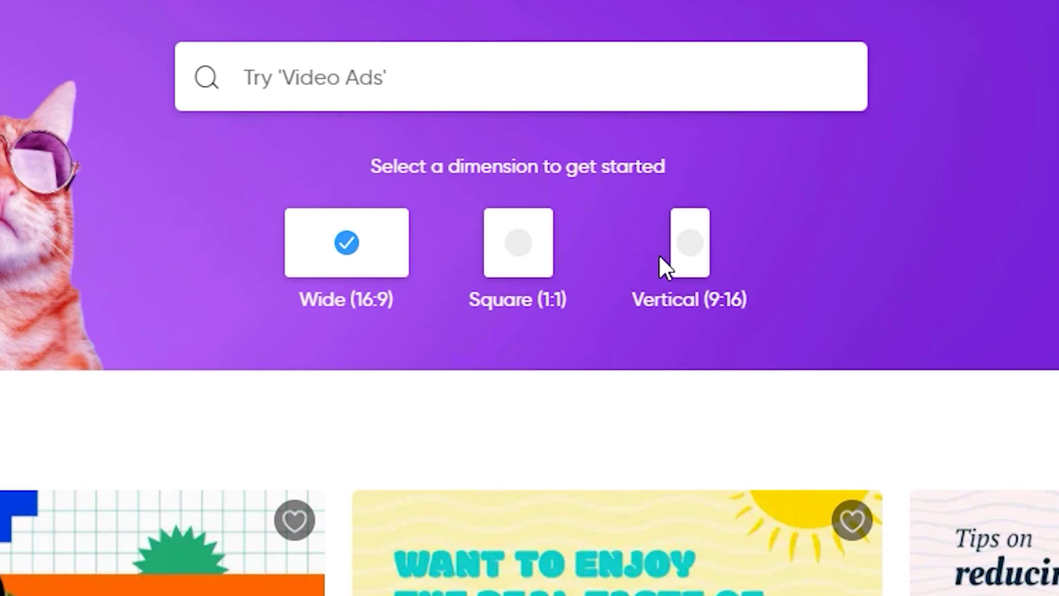
# - Switch the template dimension to Vertical (9:16)
pyautogui.click(689, 259)
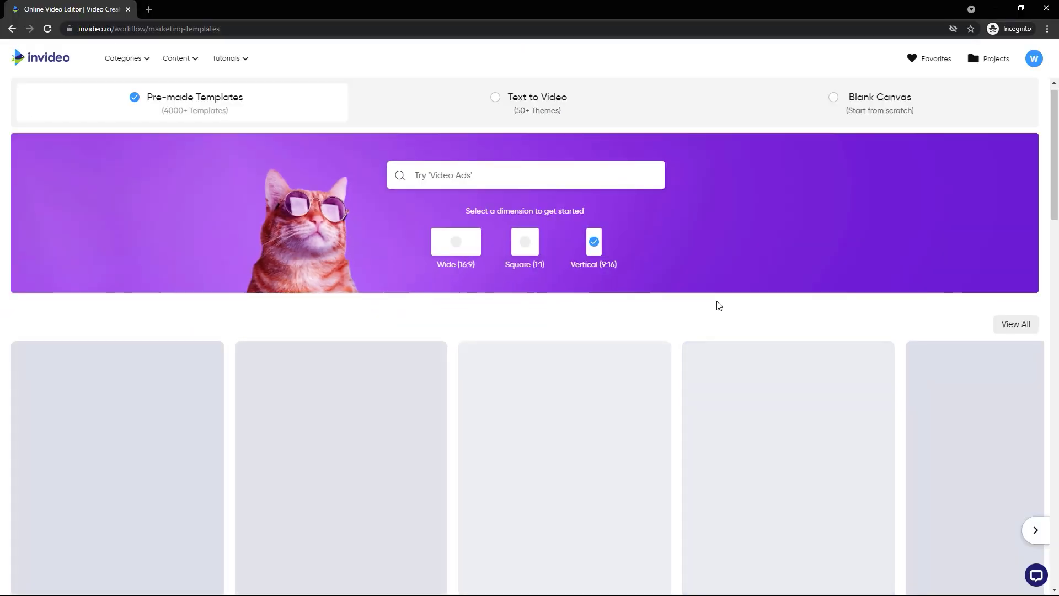
pyautogui.scroll(-7, 719, 305)
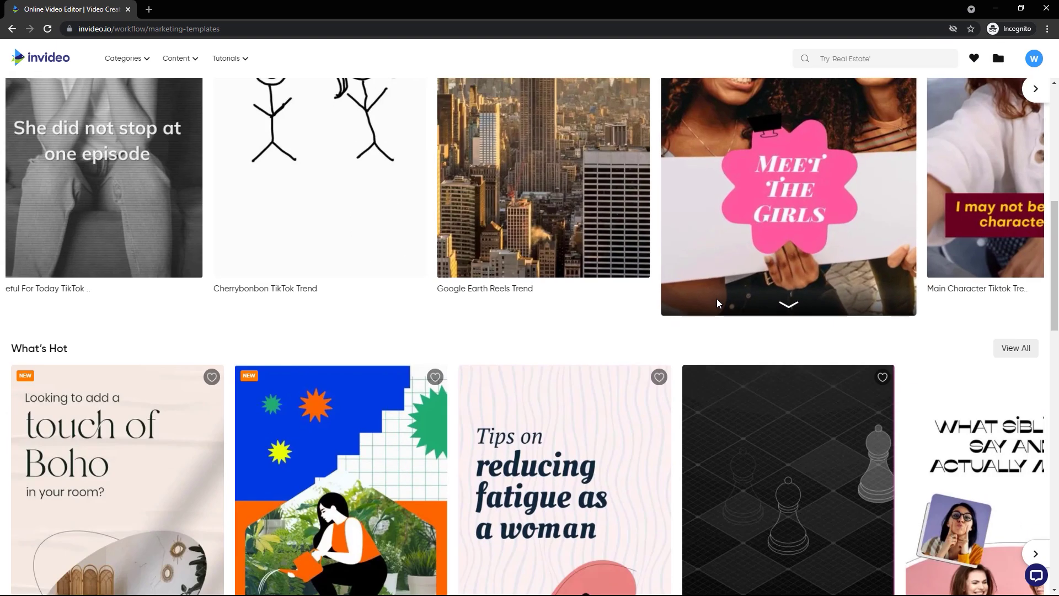
pyautogui.scroll(-5, 717, 302)
pyautogui.scroll(10, 717, 303)
# - Search templates for 'youtube' and open the YouTube End Screen template's details
pyautogui.click(480, 179)
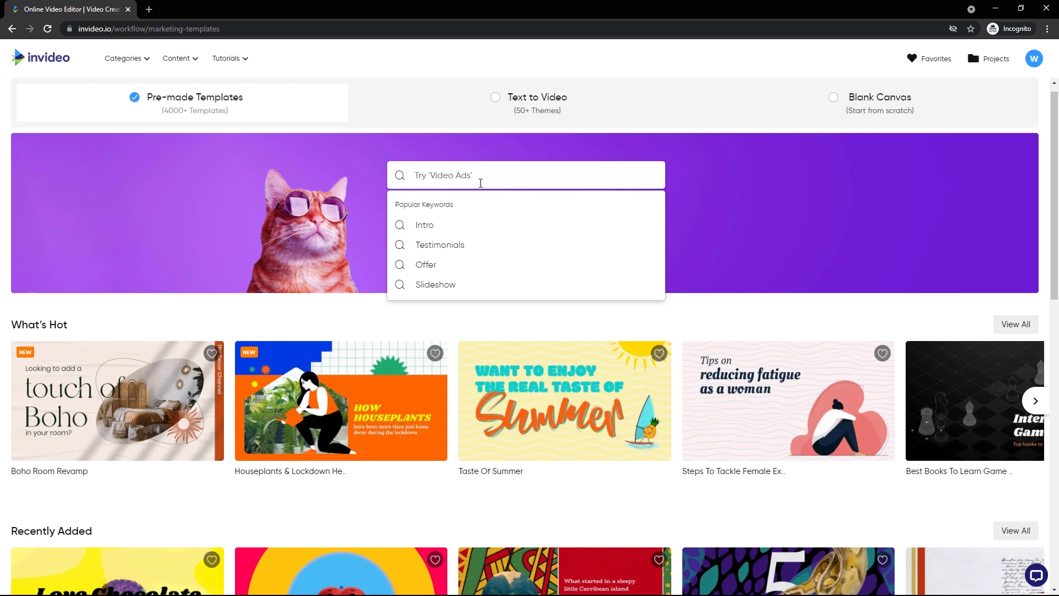
pyautogui.write('you')
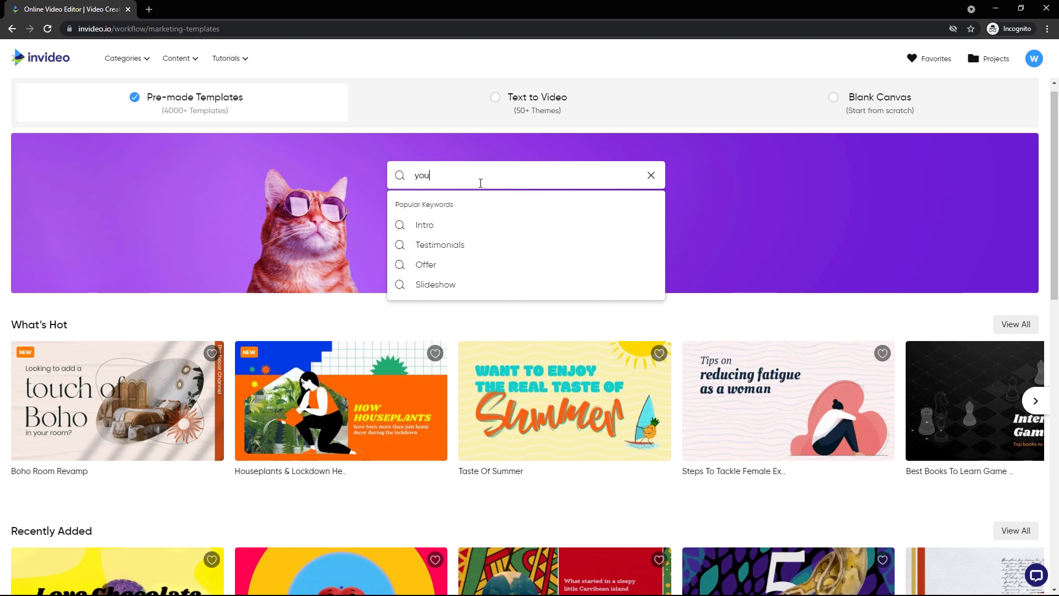
pyautogui.write('tube')
pyautogui.press('Return')
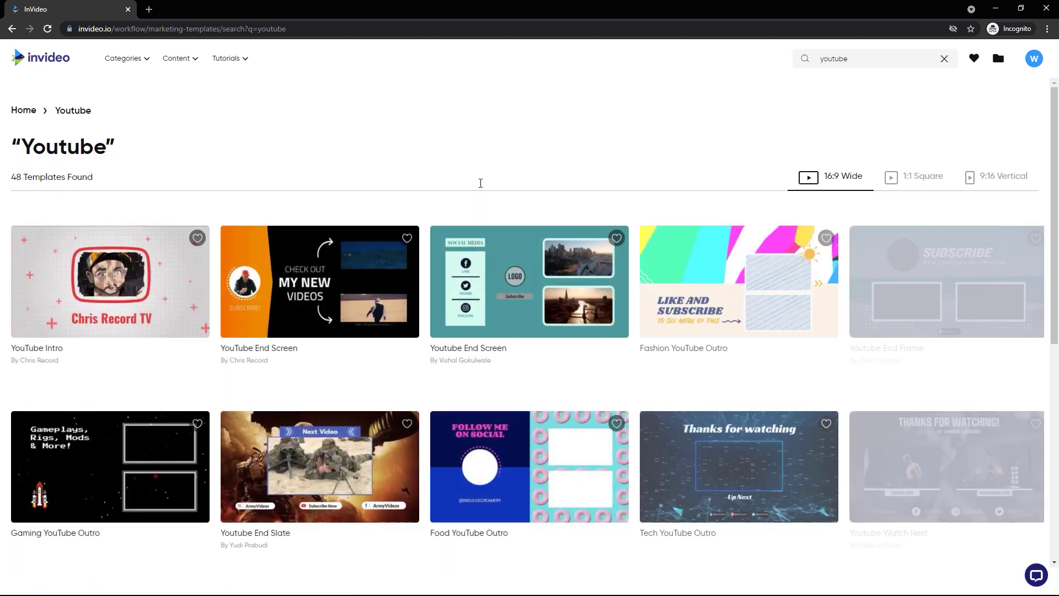
pyautogui.moveTo(387, 284)
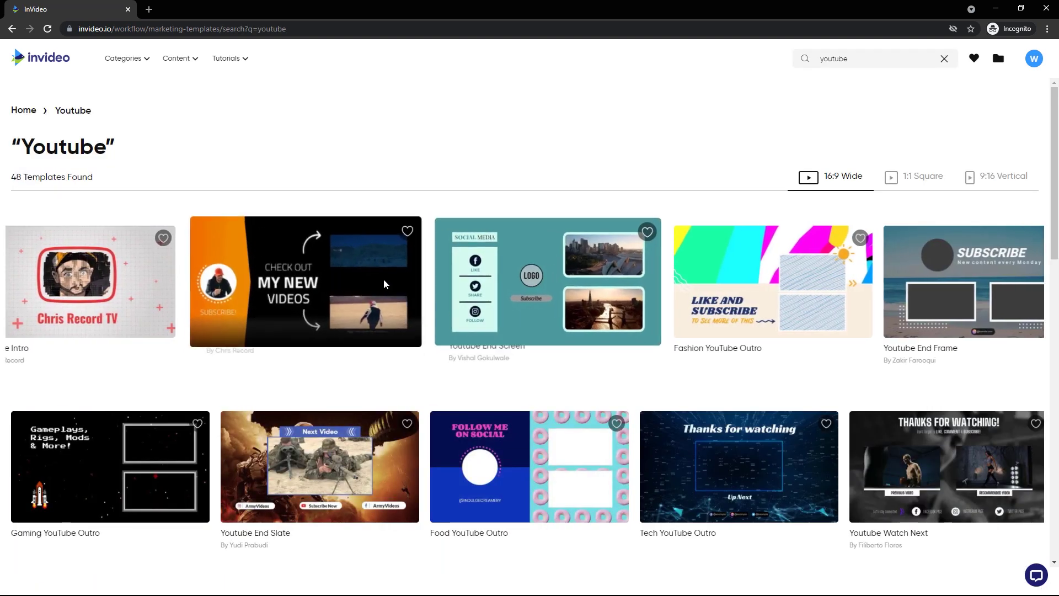
pyautogui.click(329, 280)
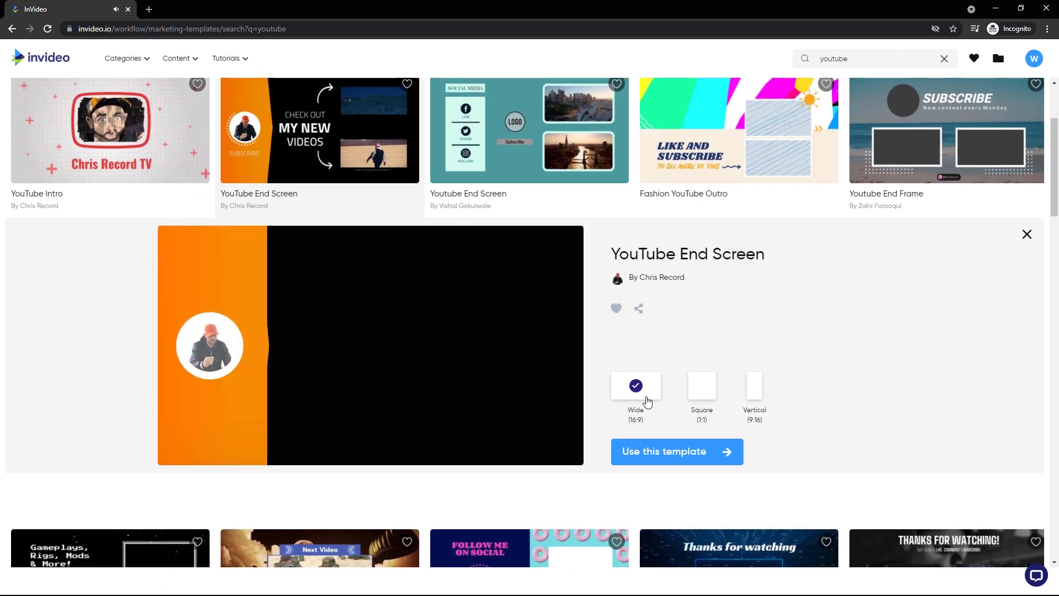
# - Preview the YouTube End Screen template in Square, then Vertical, then back in Wide format
pyautogui.click(699, 392)
pyautogui.click(759, 416)
pyautogui.click(656, 410)
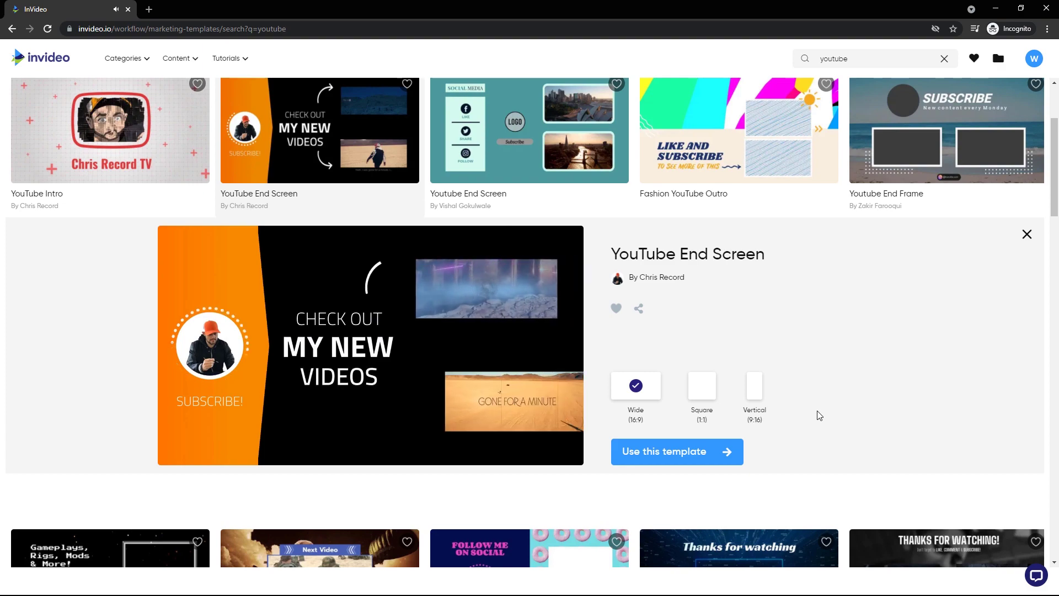
pyautogui.scroll(1, 759, 358)
pyautogui.scroll(-5, 760, 356)
pyautogui.scroll(6, 759, 355)
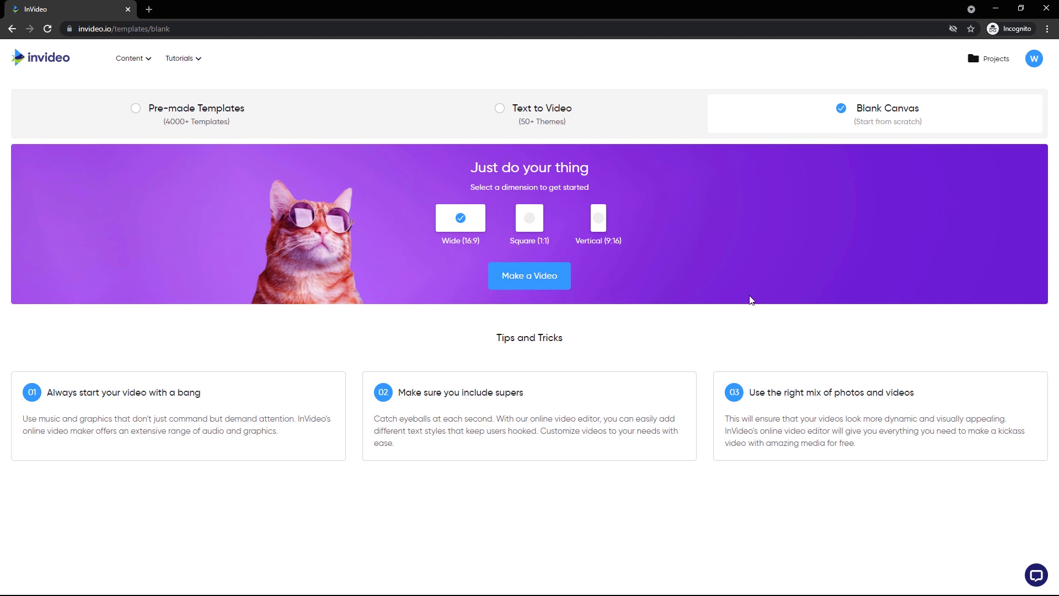
# - Start a new blank Wide (16:9) video with Make a Video
pyautogui.click(504, 284)
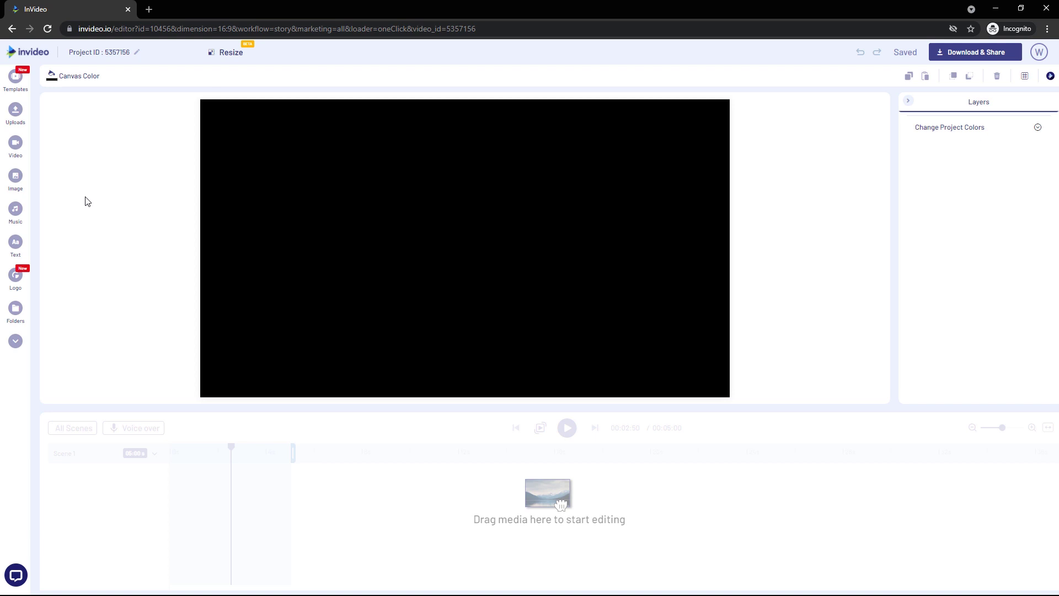
# - Search scene templates for 'youtube' and pick the first YouTube End Screen scene
pyautogui.click(16, 77)
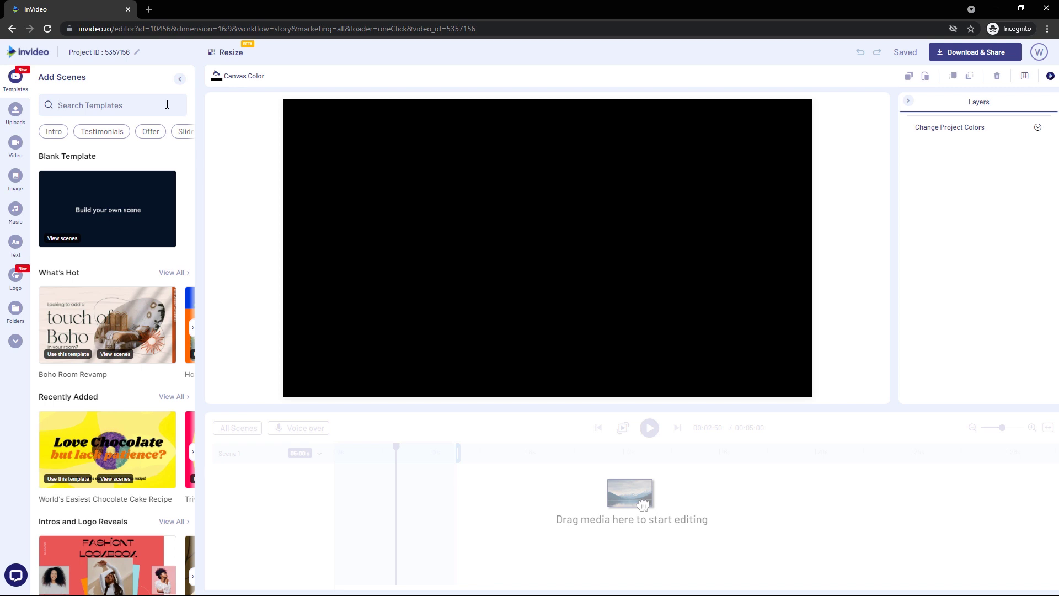
pyautogui.write('youtube')
pyautogui.press('Return')
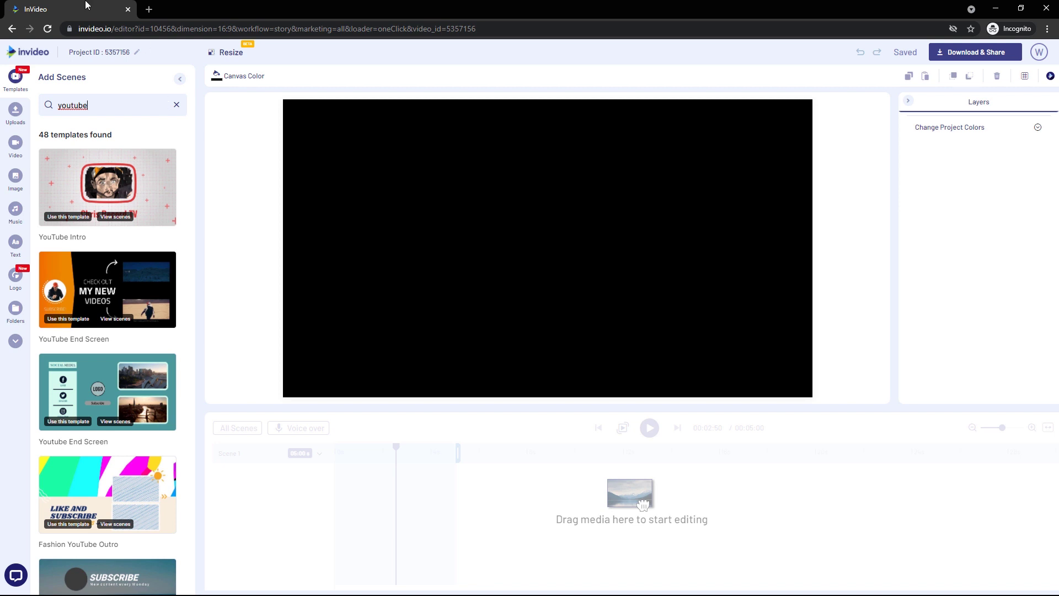
pyautogui.click(117, 284)
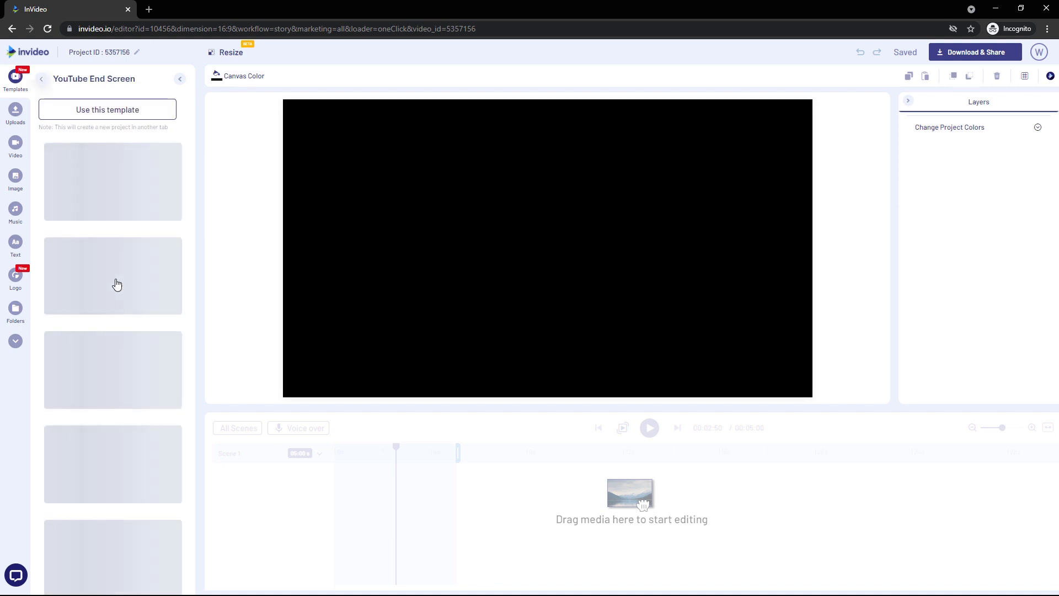
pyautogui.click(131, 218)
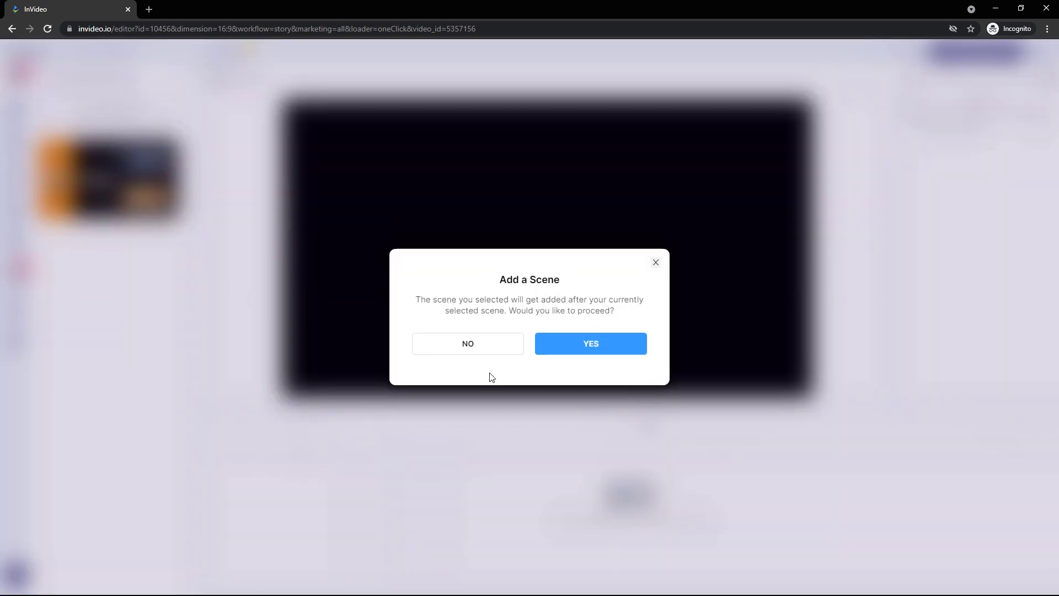
# - Add the YouTube End Screen as Scene 2, show its layer timeline, and select the profile photo
pyautogui.click(601, 352)
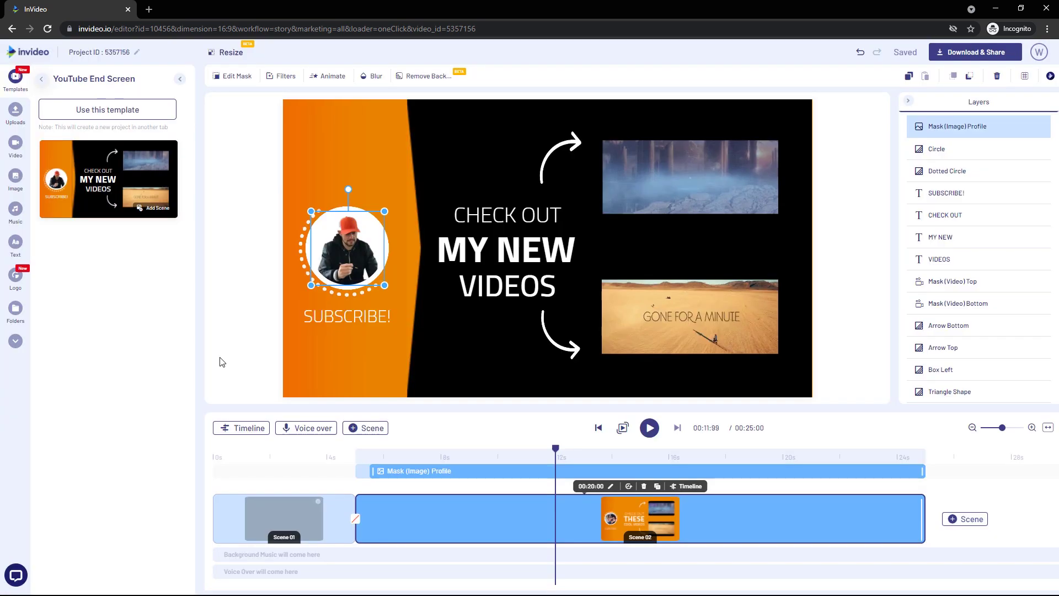
pyautogui.click(241, 428)
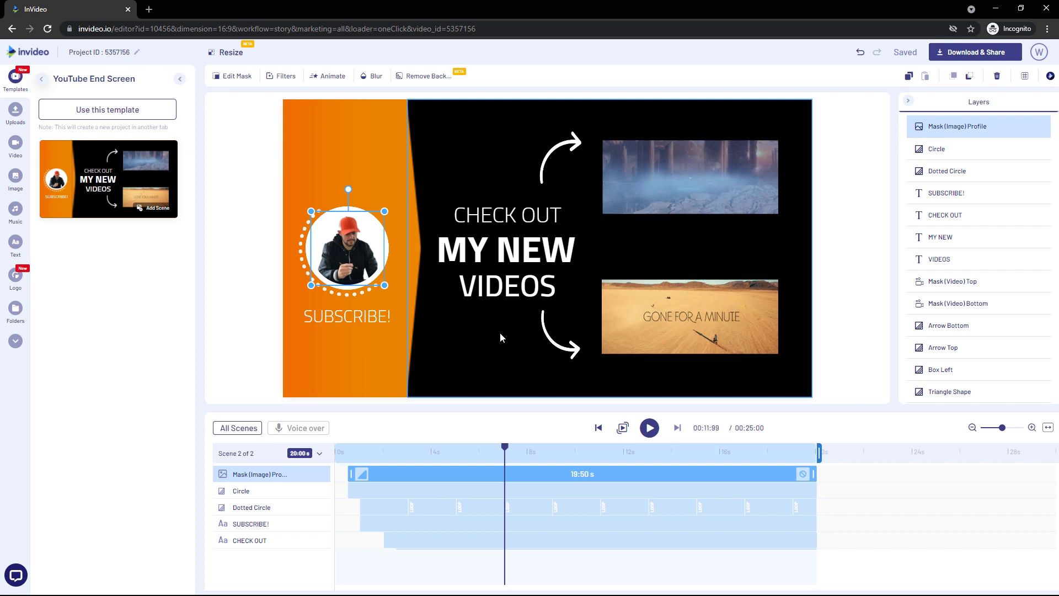
pyautogui.click(376, 268)
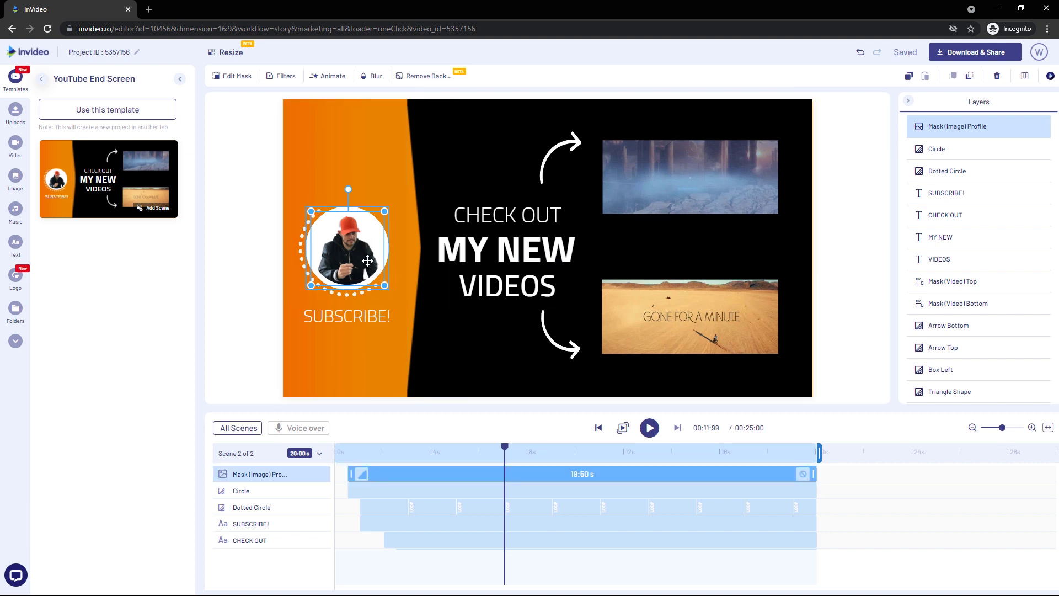
pyautogui.click(16, 110)
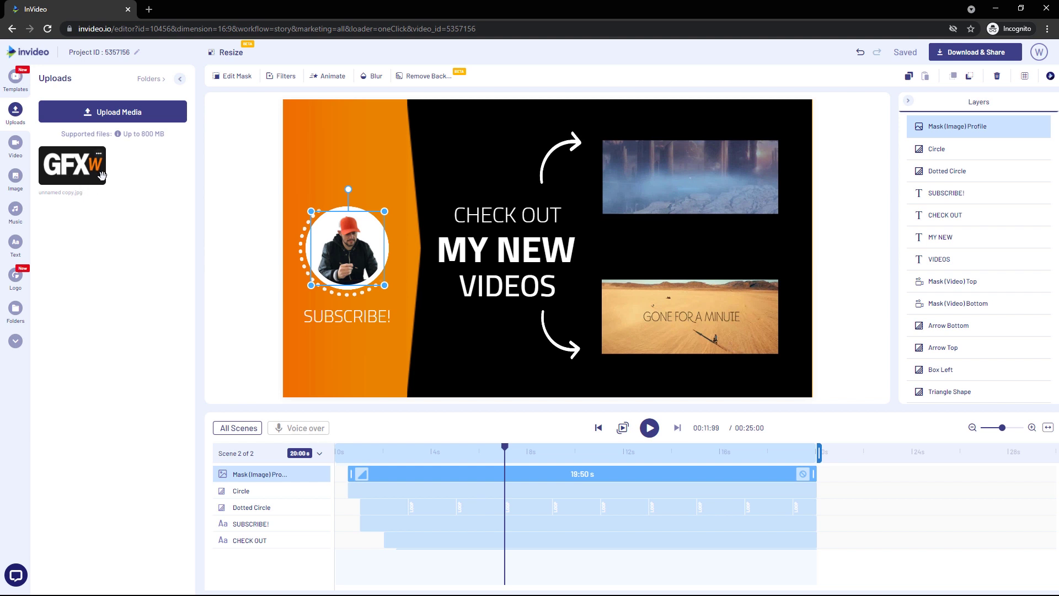
# - Swap the circle's profile photo for the uploaded GFX logo and resize it to fill the circle
pyautogui.moveTo(77, 170); pyautogui.dragTo(348, 250)
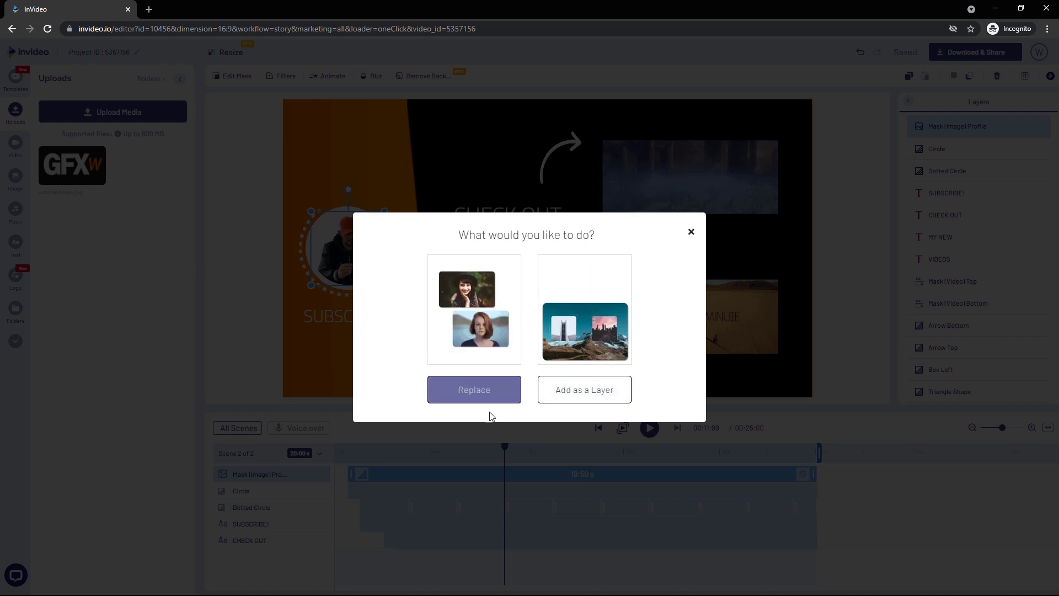
pyautogui.click(480, 397)
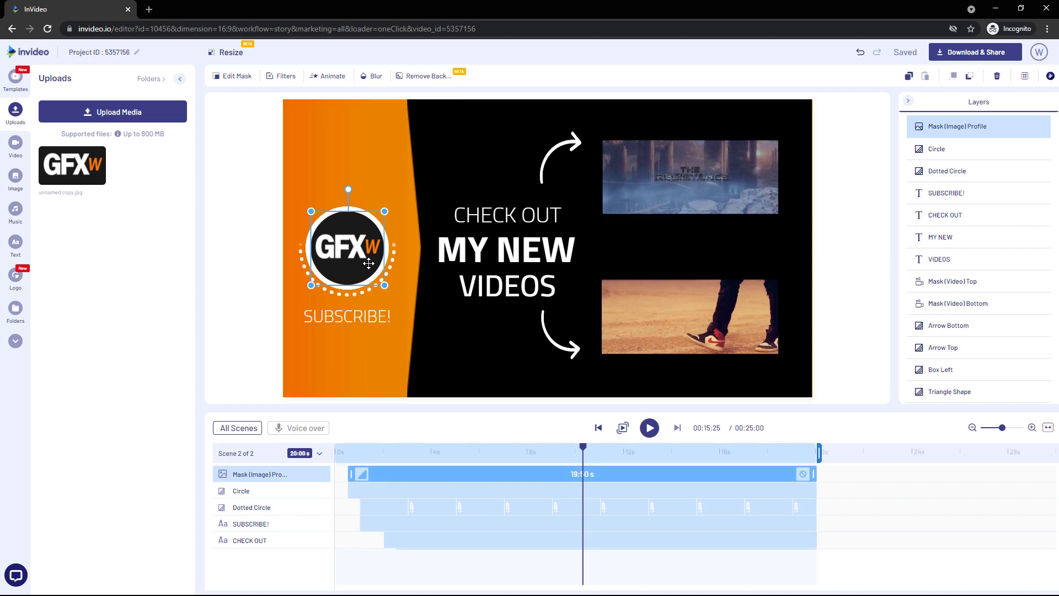
pyautogui.moveTo(384, 287)
pyautogui.mouseDown()
pyautogui.moveTo(395, 296)
pyautogui.moveTo(365, 274)
pyautogui.moveTo(390, 290)
pyautogui.mouseUp()
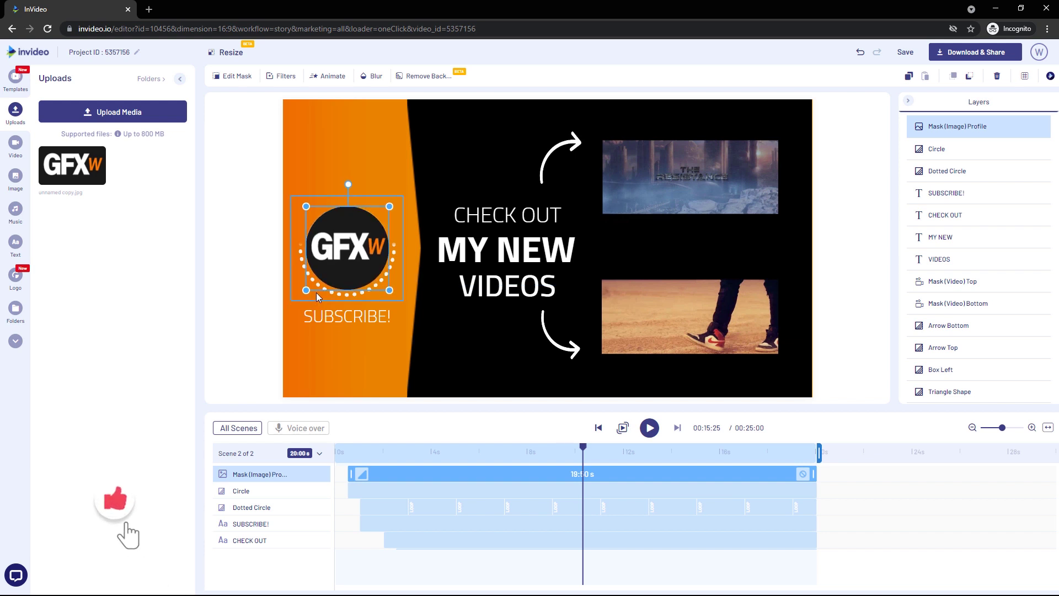
# - Set the whole SUBSCRIBE! label to the Cairo Black primary font
pyautogui.click(265, 341)
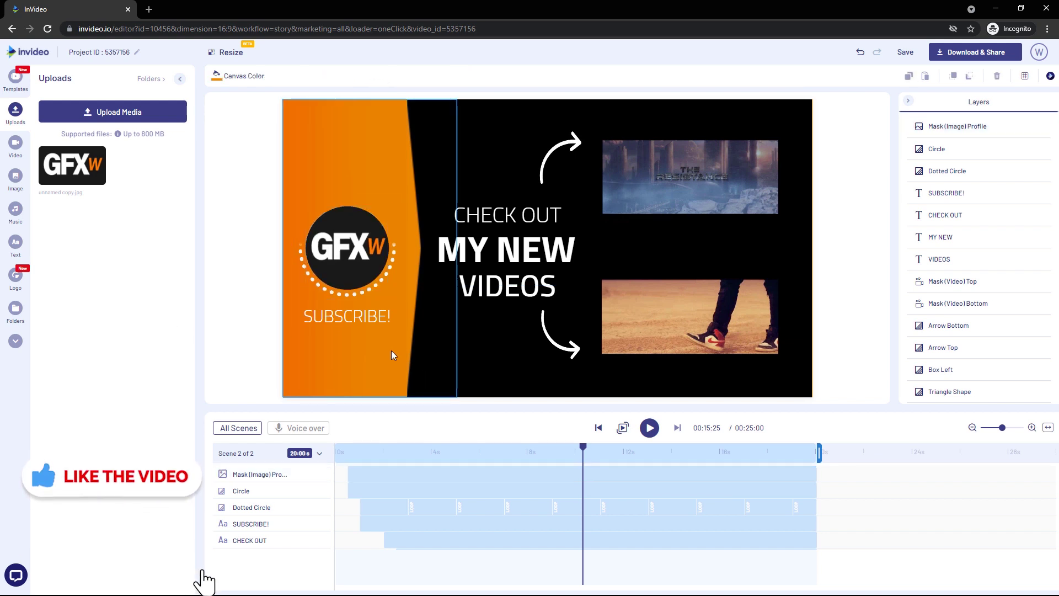
pyautogui.click(371, 323)
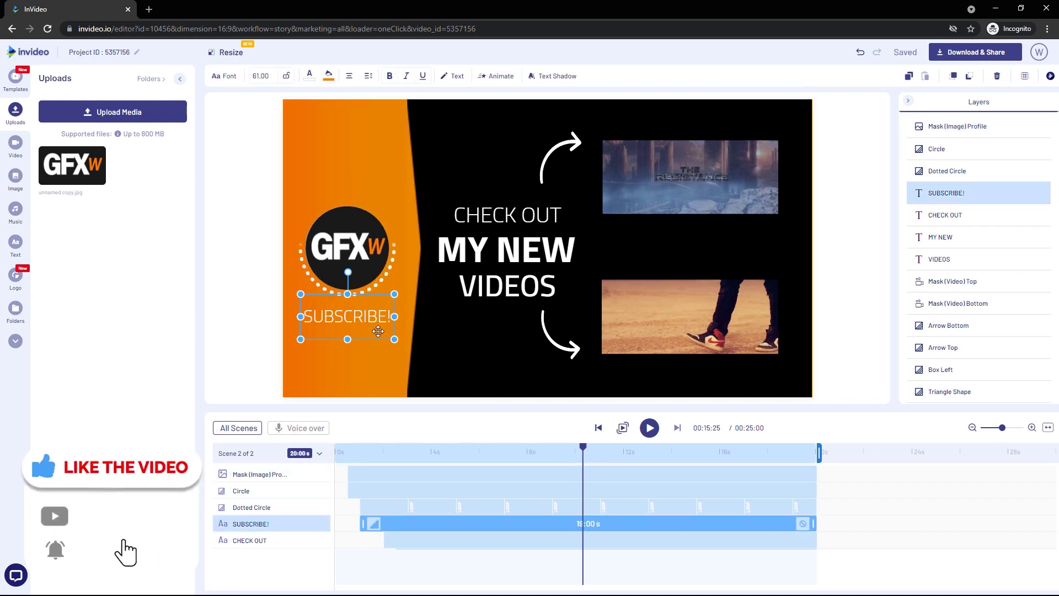
pyautogui.doubleClick(373, 321)
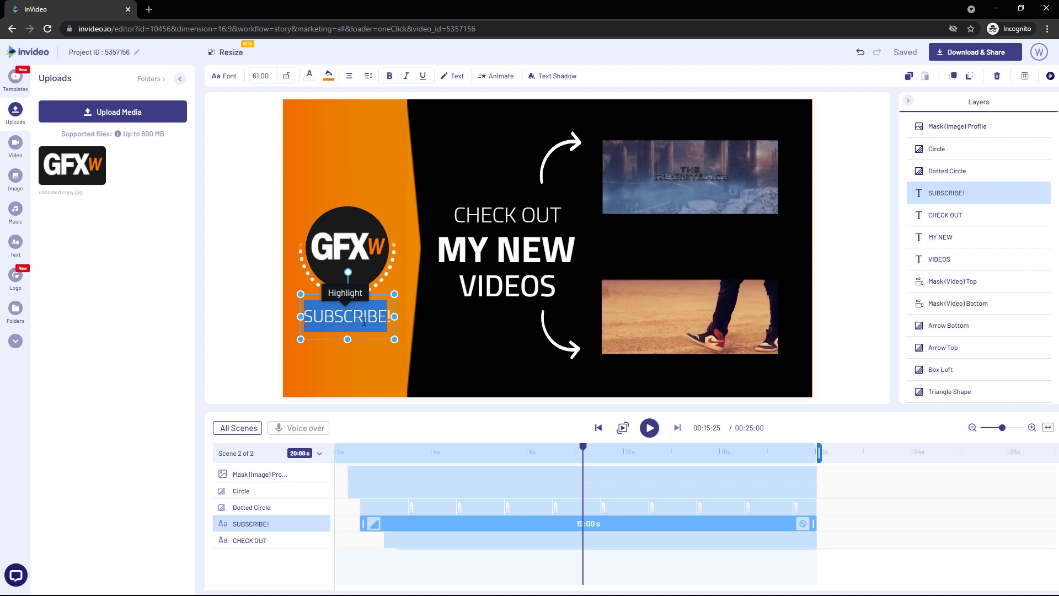
pyautogui.tripleClick(335, 320)
pyautogui.click(223, 76)
pyautogui.click(154, 158)
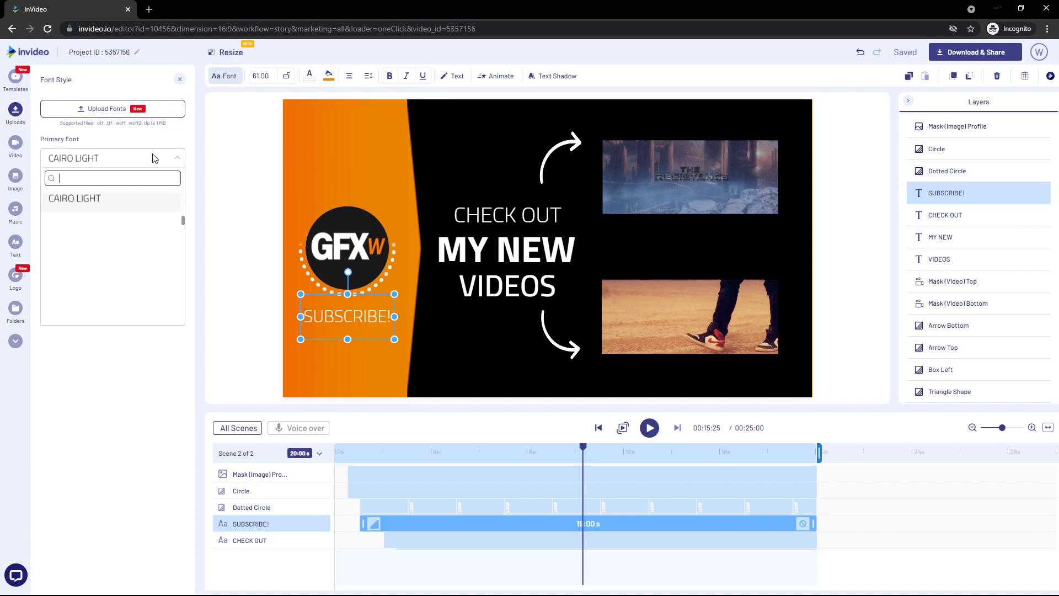
pyautogui.click(100, 307)
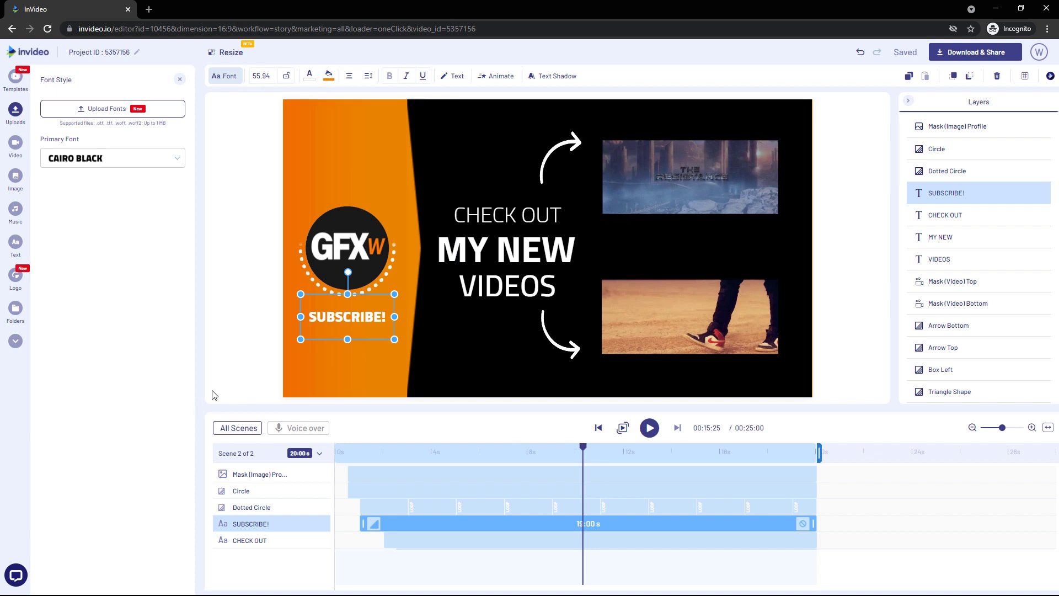
pyautogui.click(635, 298)
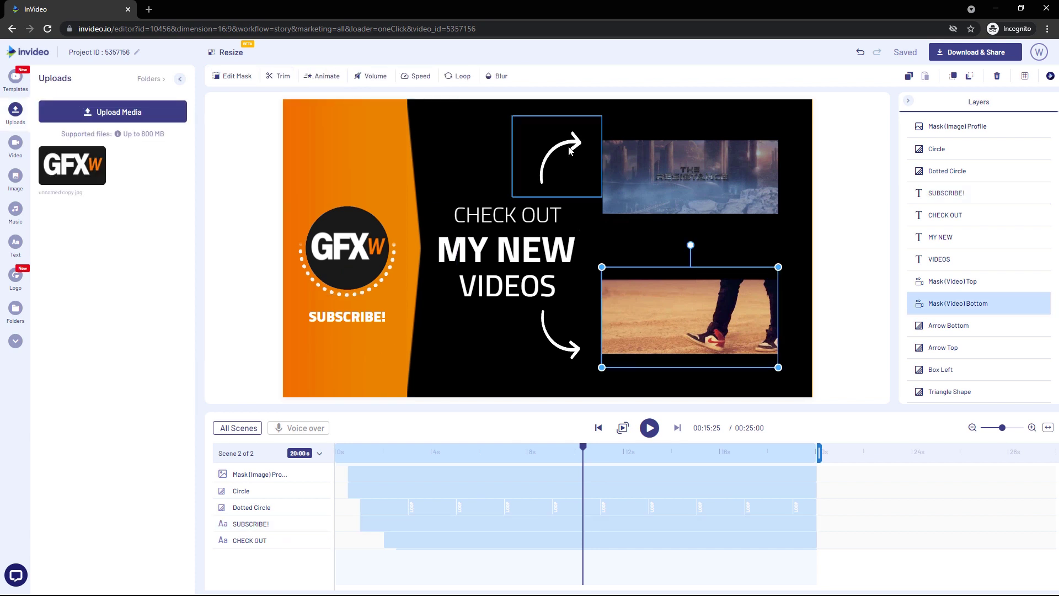
pyautogui.click(570, 151)
pyautogui.click(567, 318)
pyautogui.click(499, 218)
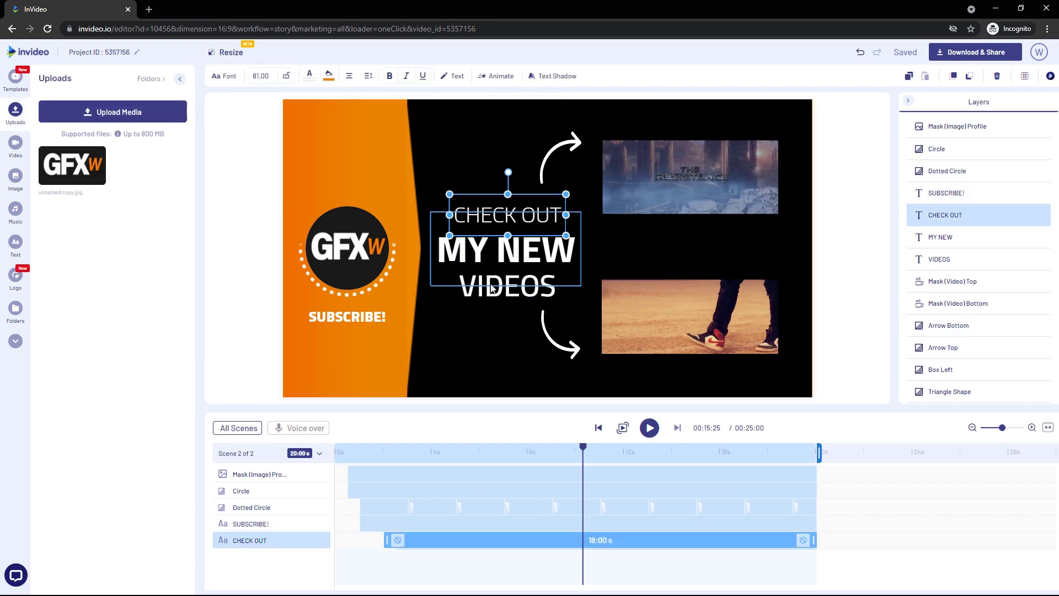
pyautogui.click(651, 309)
pyautogui.click(15, 143)
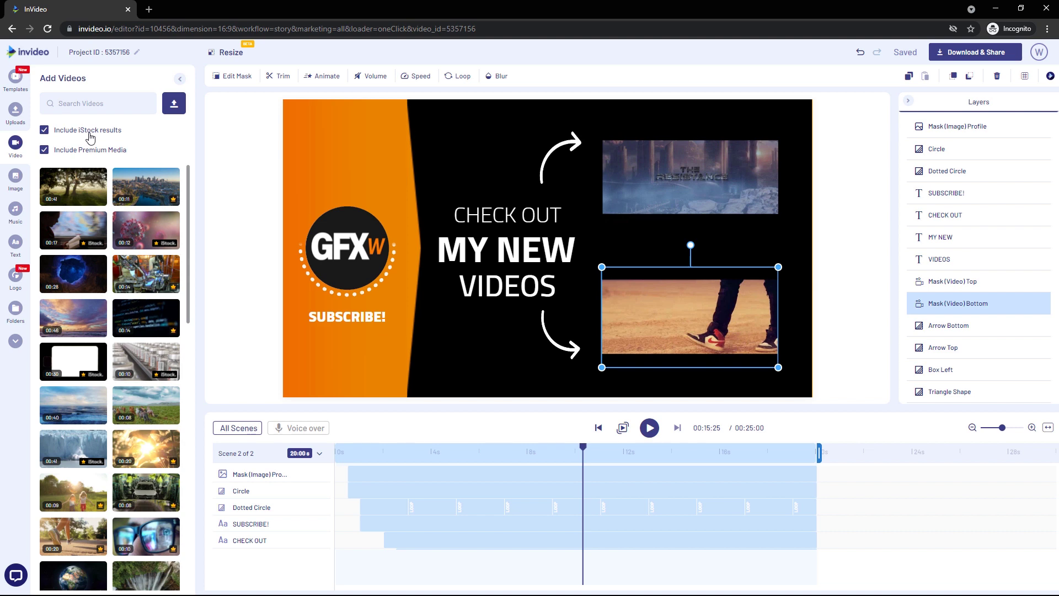
pyautogui.scroll(-10, 139, 267)
pyautogui.scroll(10, 139, 267)
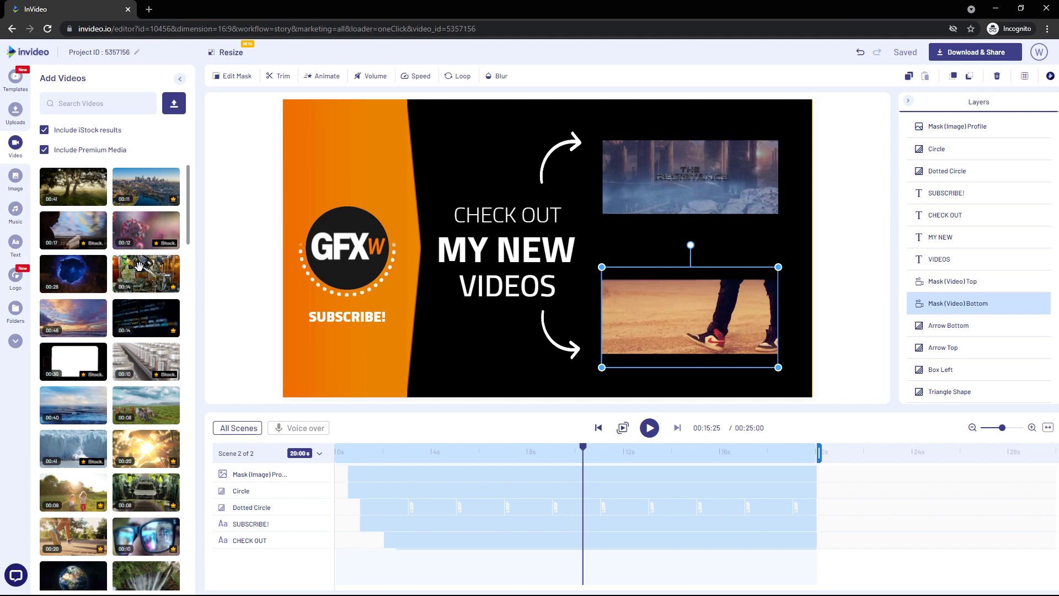
pyautogui.click(107, 106)
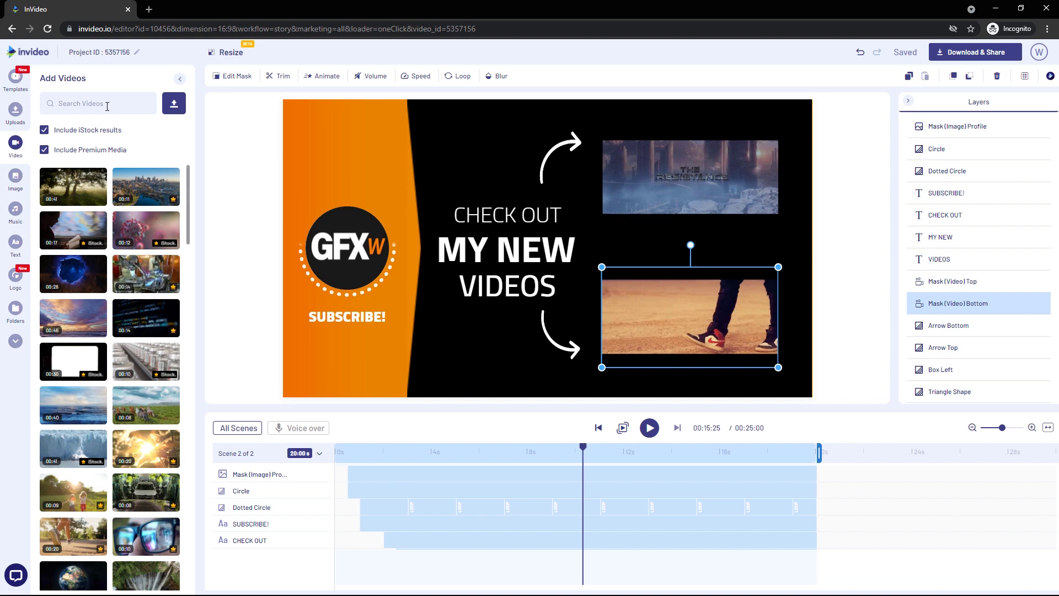
pyautogui.write('sky')
pyautogui.press('Return')
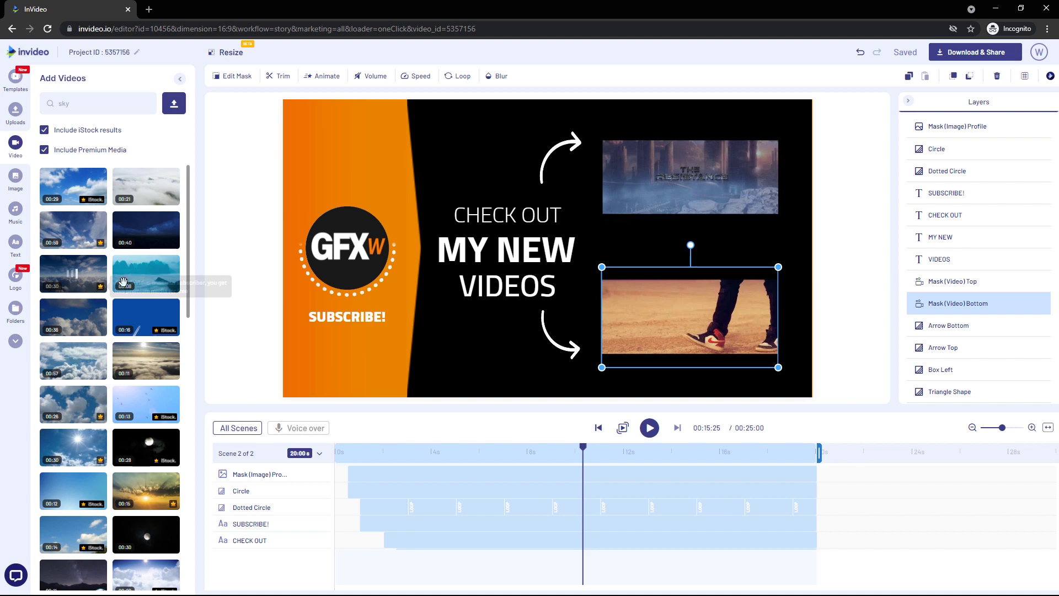
pyautogui.scroll(-1, 172, 323)
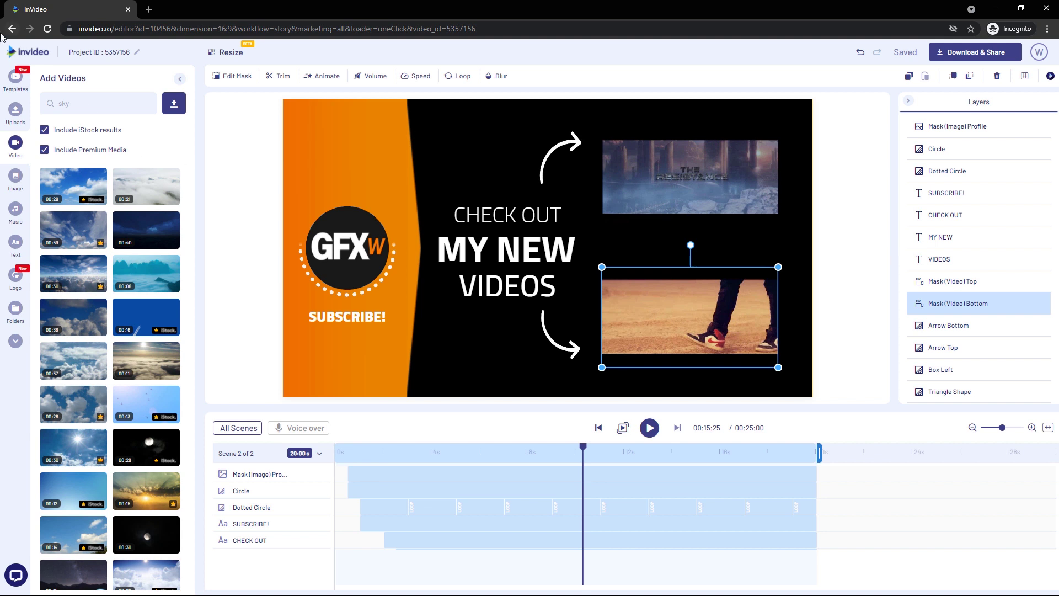
# - Tick Include bing.com results in the stock Image library, then show the Music genres
pyautogui.click(16, 177)
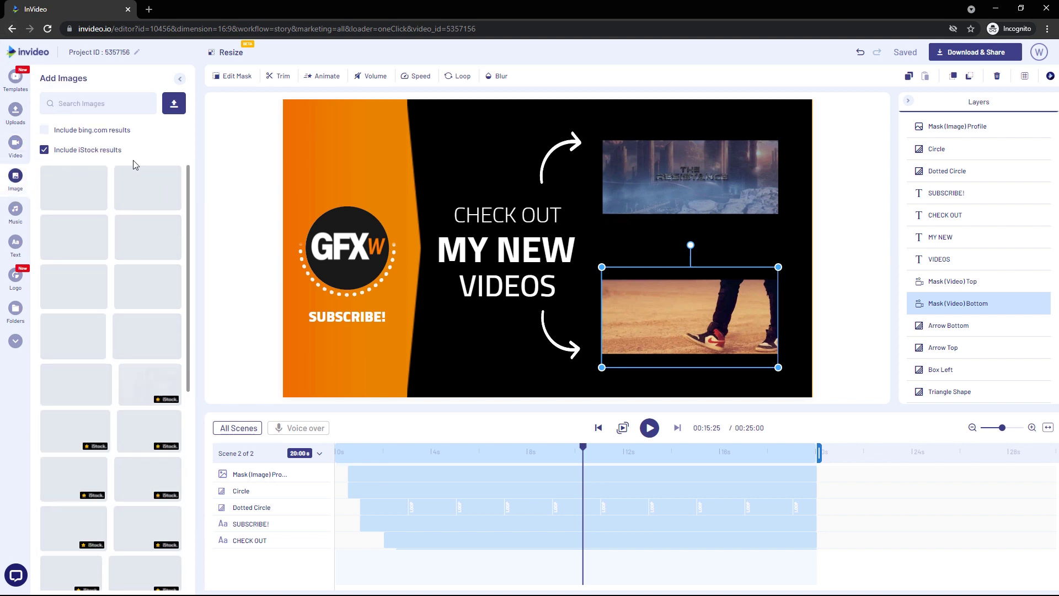
pyautogui.click(56, 133)
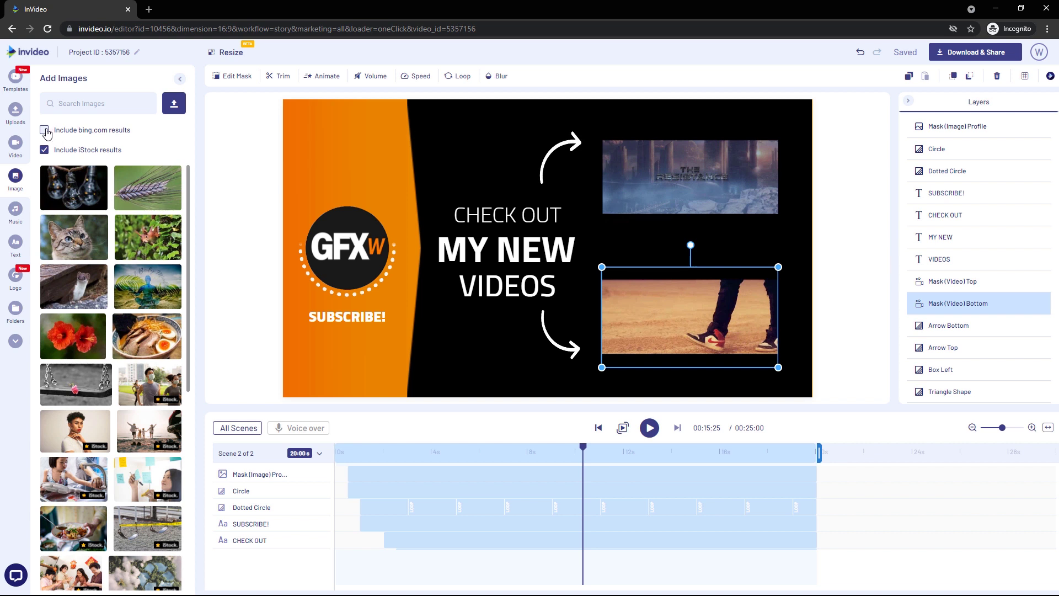
pyautogui.click(15, 210)
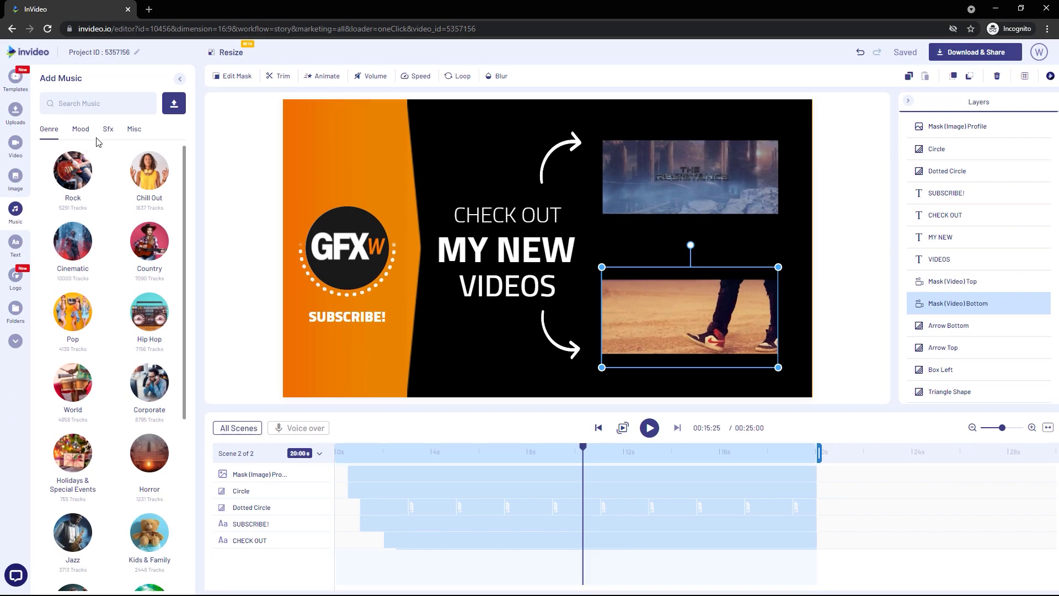
# - Browse the Sfx sound effect categories in the music library
pyautogui.click(162, 110)
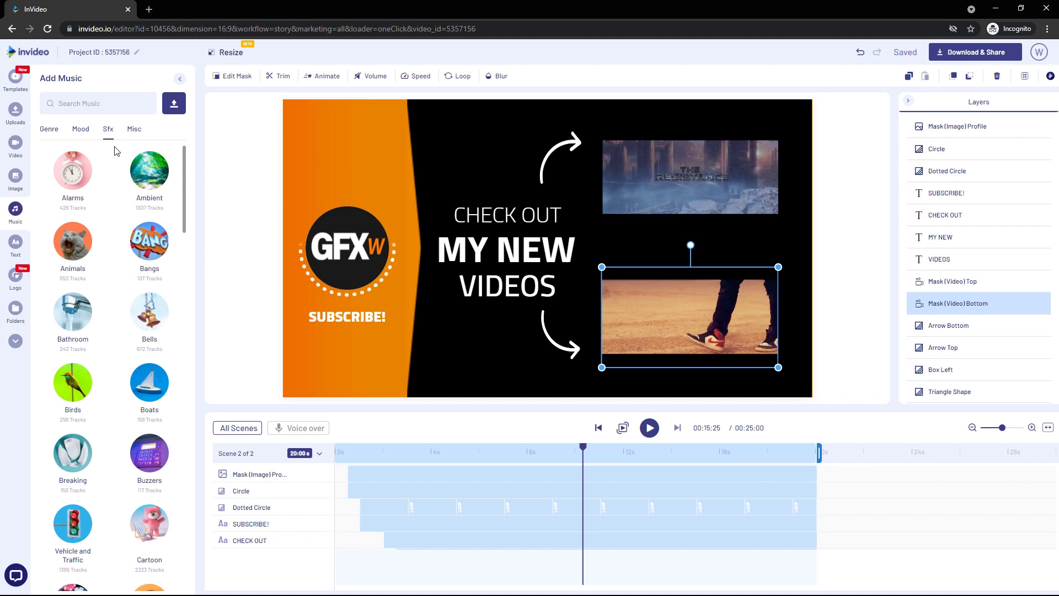
pyautogui.scroll(-4, 108, 268)
pyautogui.scroll(4, 110, 271)
# - Scroll through the text styles, such as Modern, Astons, Social Media Credits and Location Boxes
pyautogui.click(15, 242)
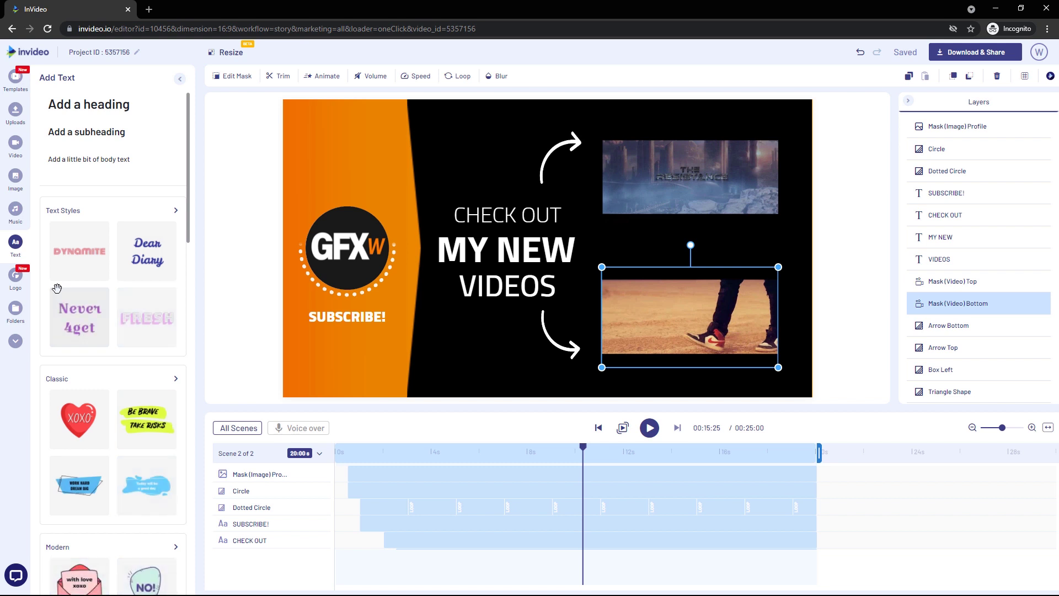
pyautogui.scroll(-10, 77, 276)
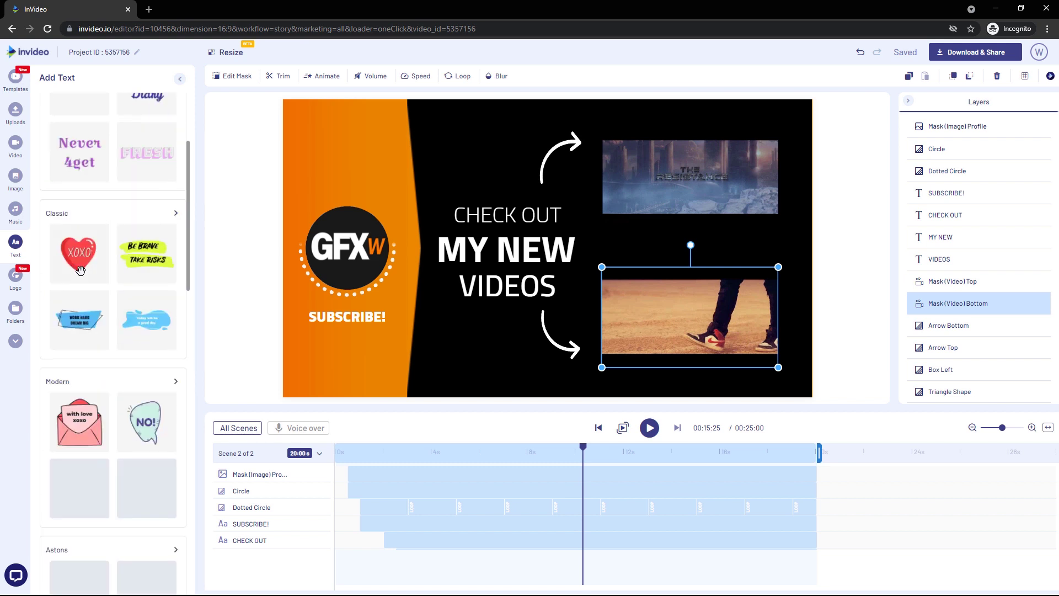
pyautogui.scroll(-1, 88, 273)
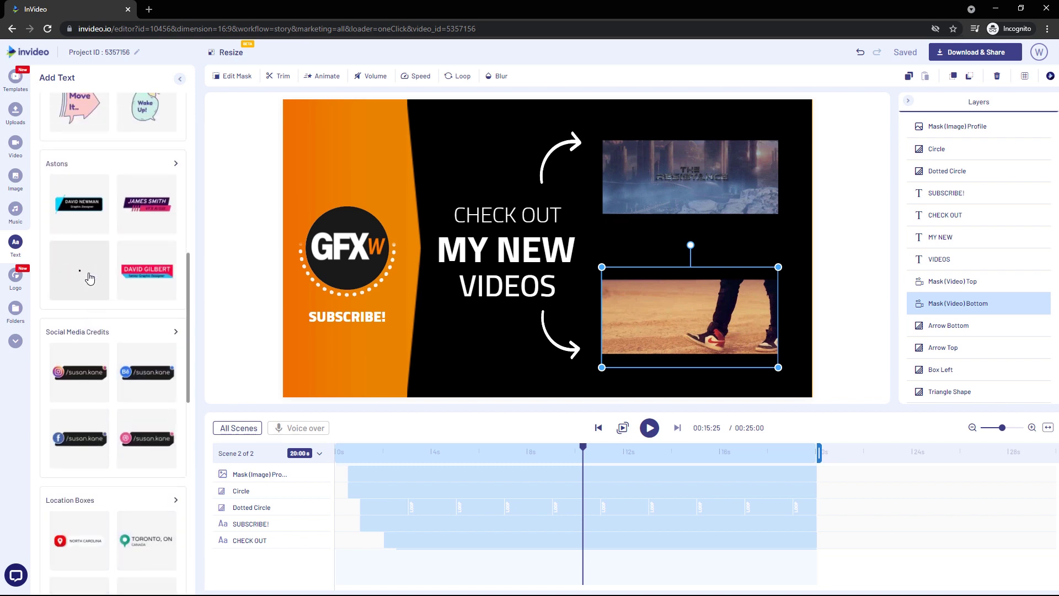
pyautogui.scroll(-1, 88, 274)
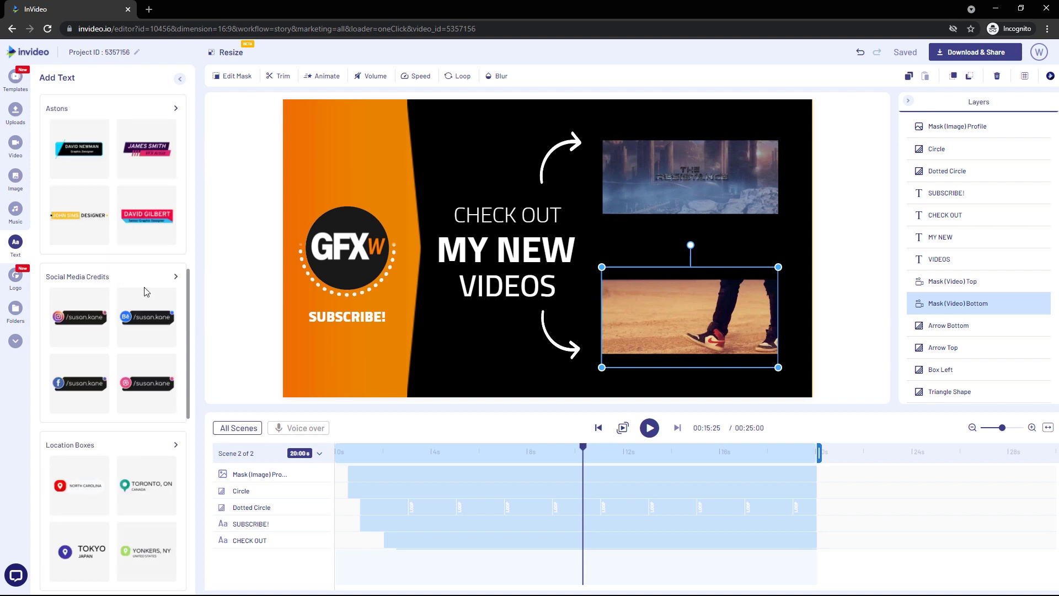
pyautogui.scroll(4, 147, 342)
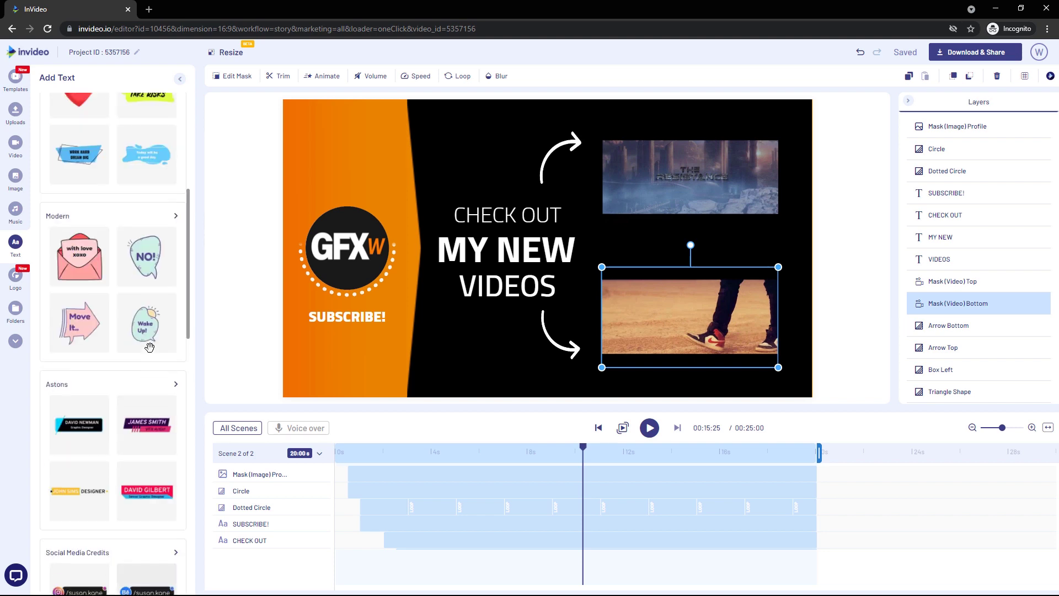
pyautogui.scroll(-7, 135, 327)
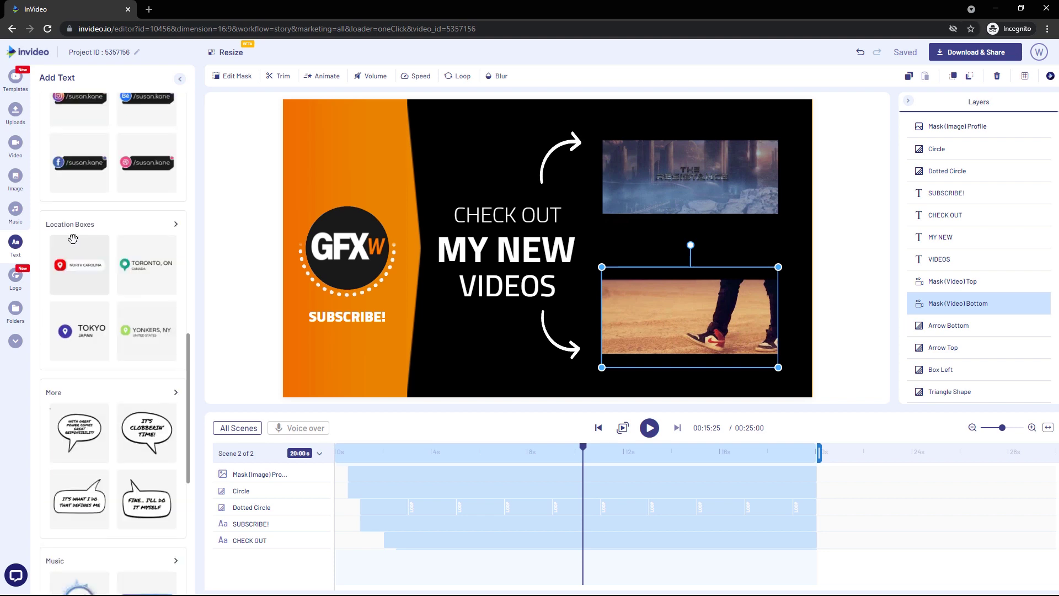
pyautogui.scroll(-8, 72, 238)
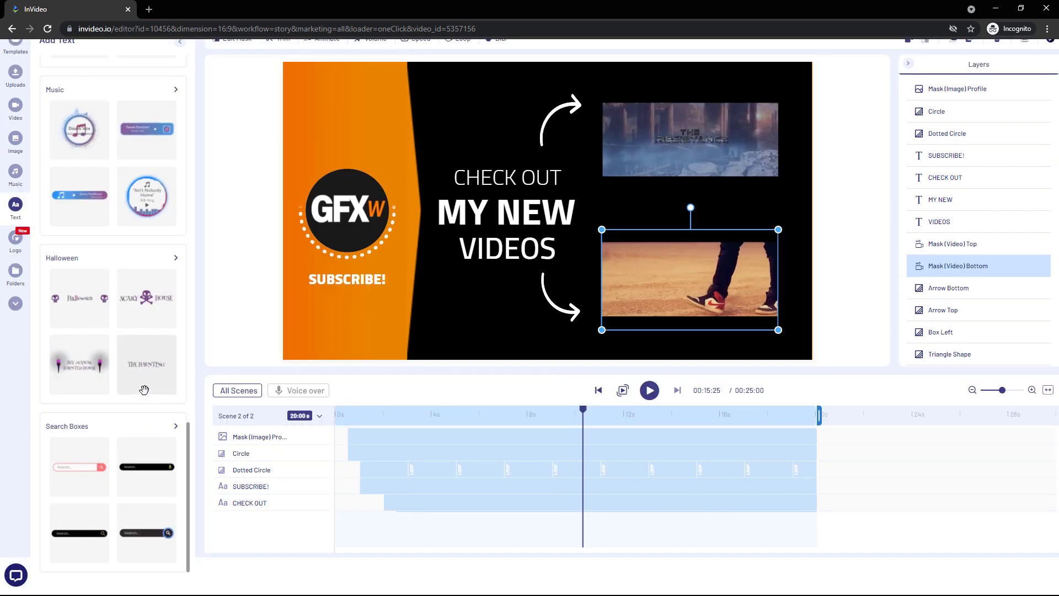
pyautogui.scroll(12, 145, 394)
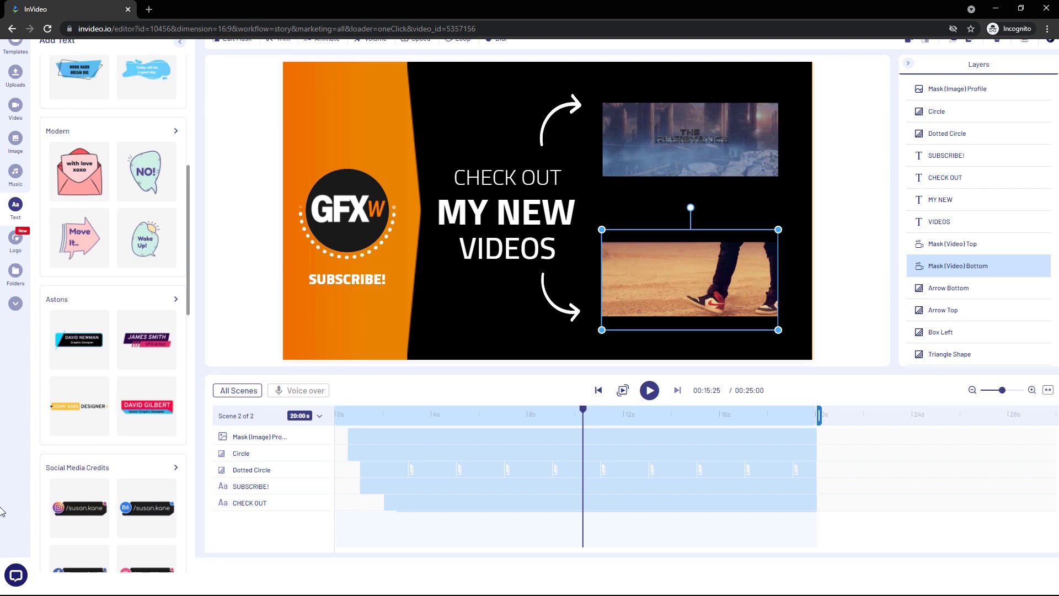
pyautogui.scroll(2, 25, 466)
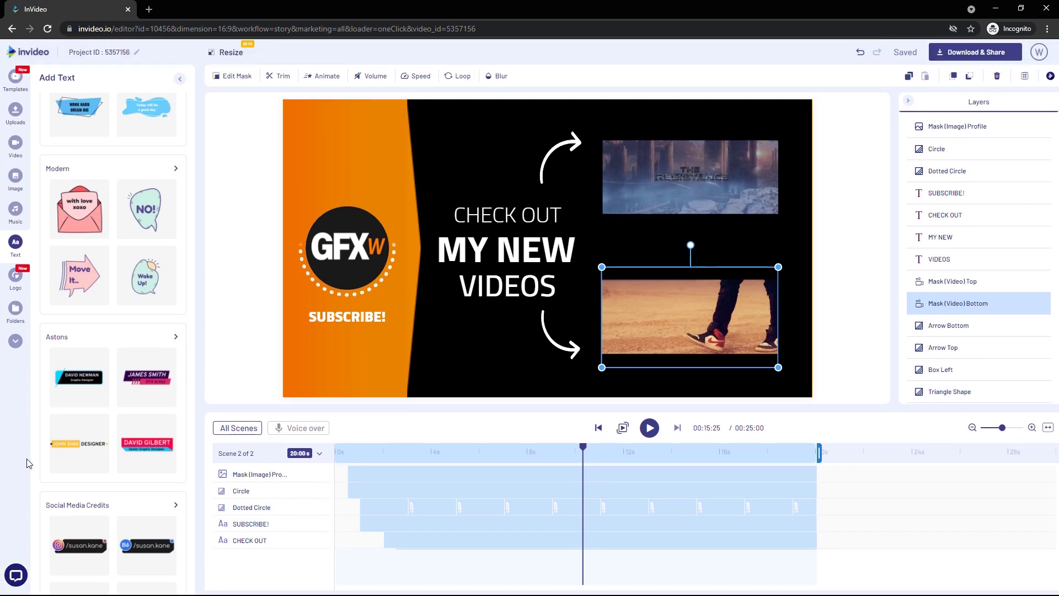
# - Add the saved GFXw logo to the top-right corner of all scenes, then bring up the Overlays library
pyautogui.click(13, 286)
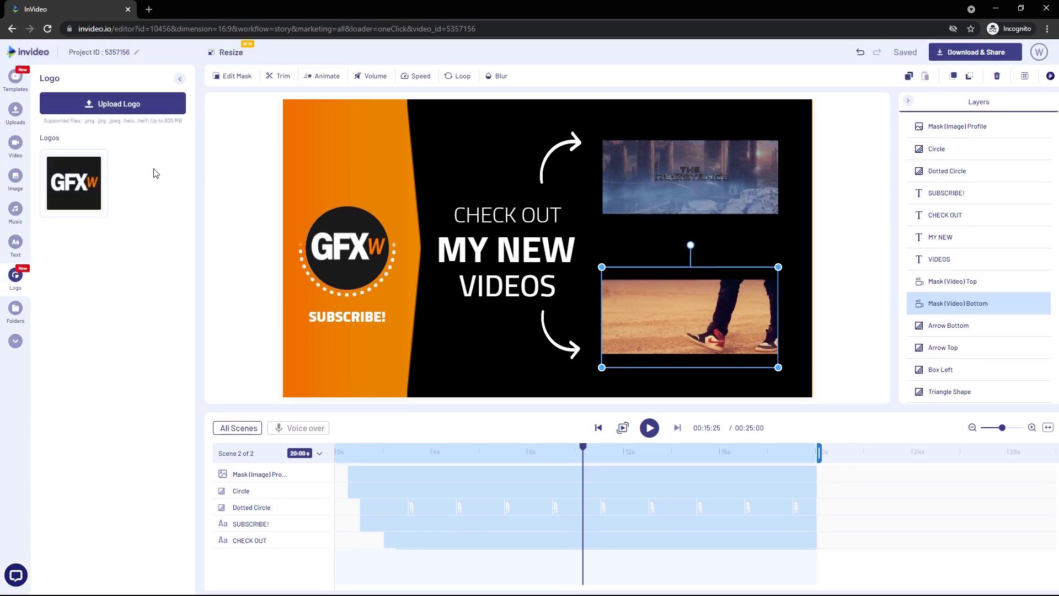
pyautogui.click(77, 182)
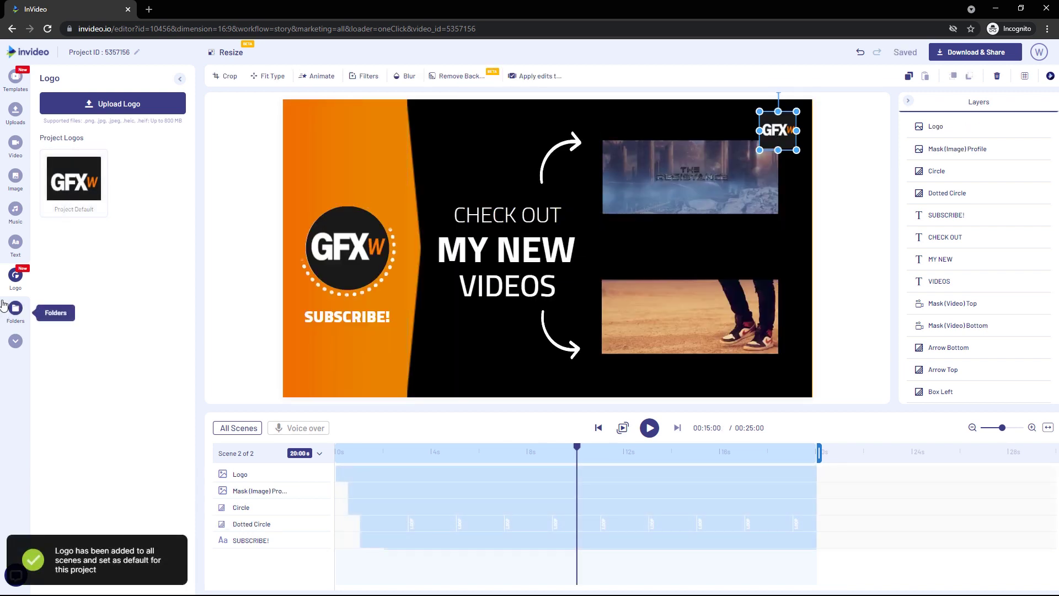
pyautogui.click(16, 341)
pyautogui.click(16, 374)
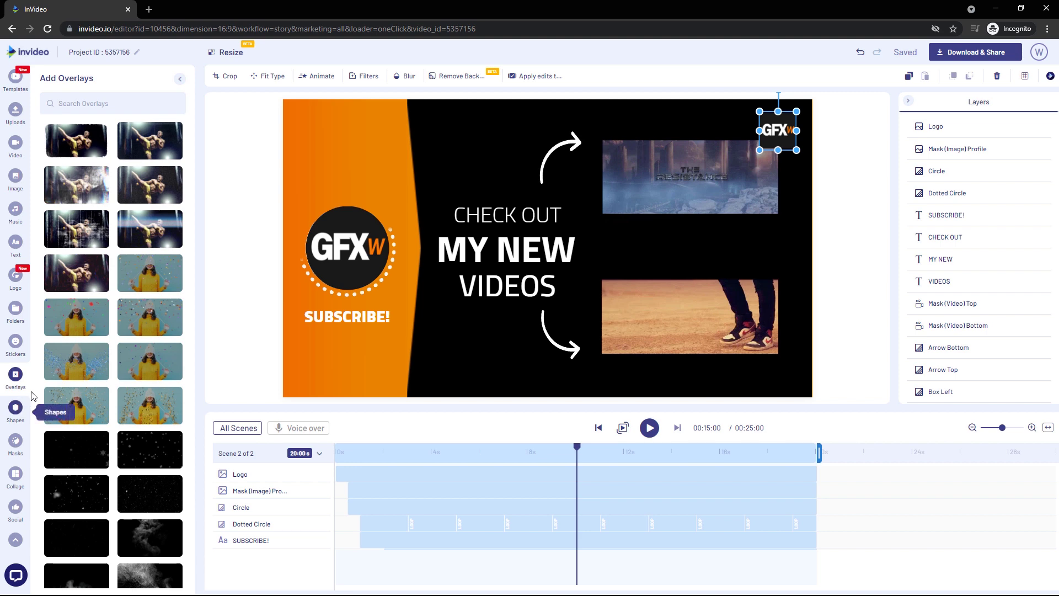
# - Lay a grainy glitch overlay across the full 20-second end-screen scene as Overlay 1
pyautogui.scroll(-8, 133, 400)
pyautogui.scroll(8, 133, 398)
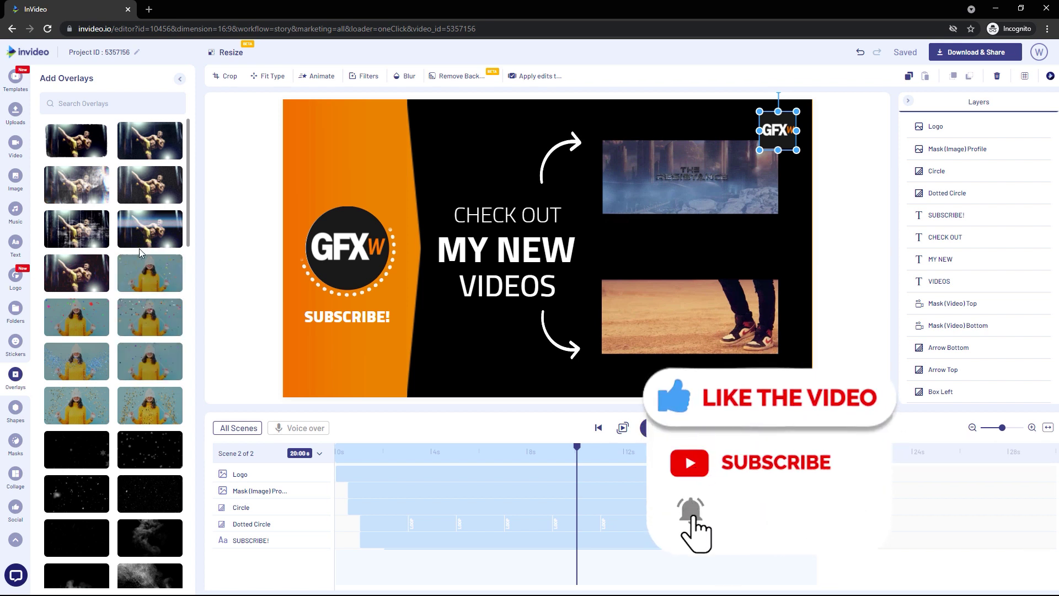
pyautogui.moveTo(144, 231); pyautogui.dragTo(393, 481)
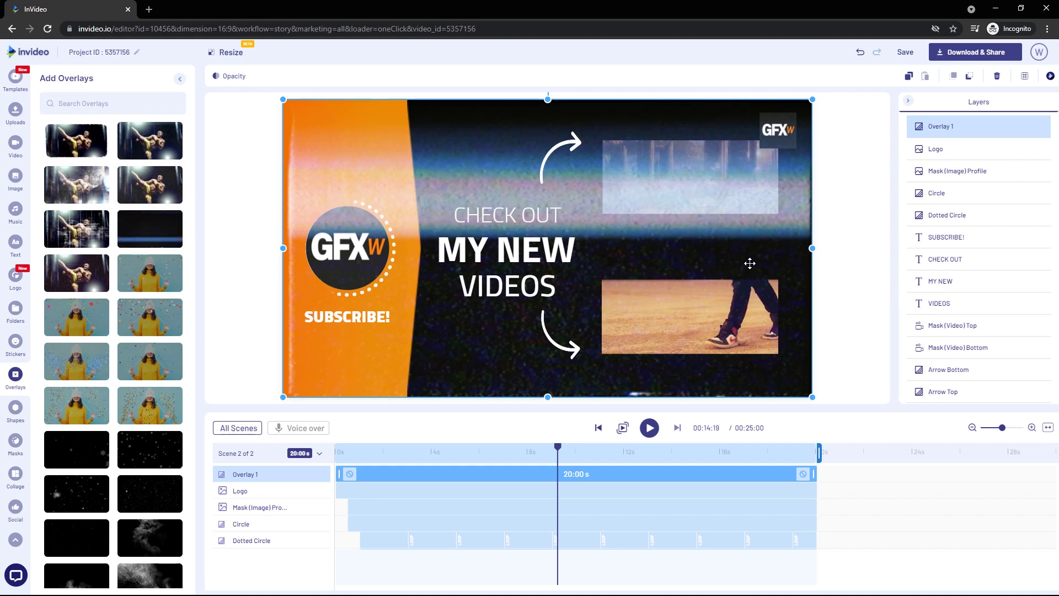
pyautogui.scroll(-3, 160, 306)
pyautogui.scroll(3, 160, 306)
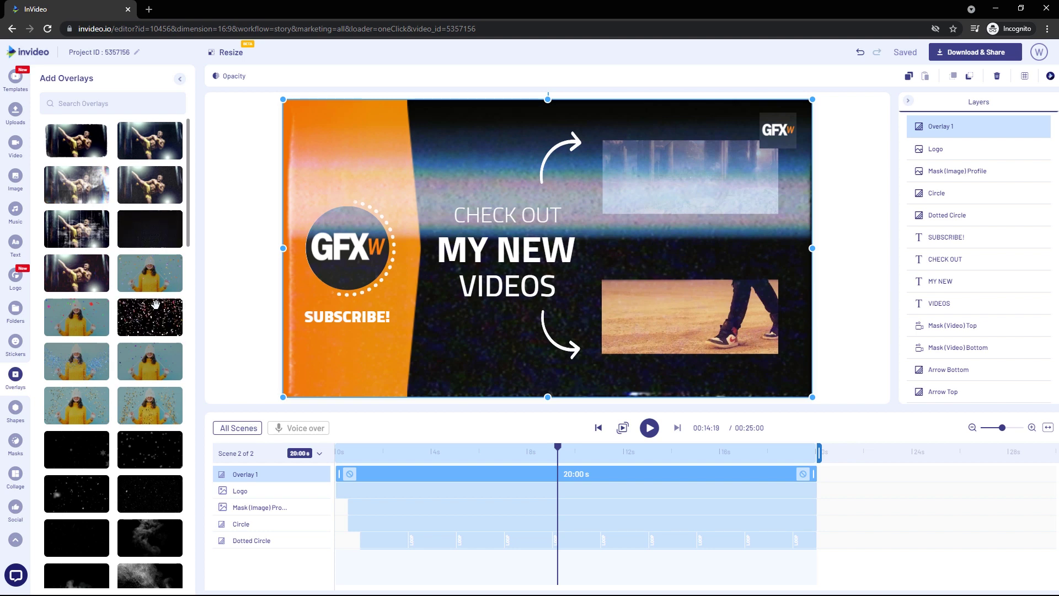
pyautogui.scroll(-1, 17, 335)
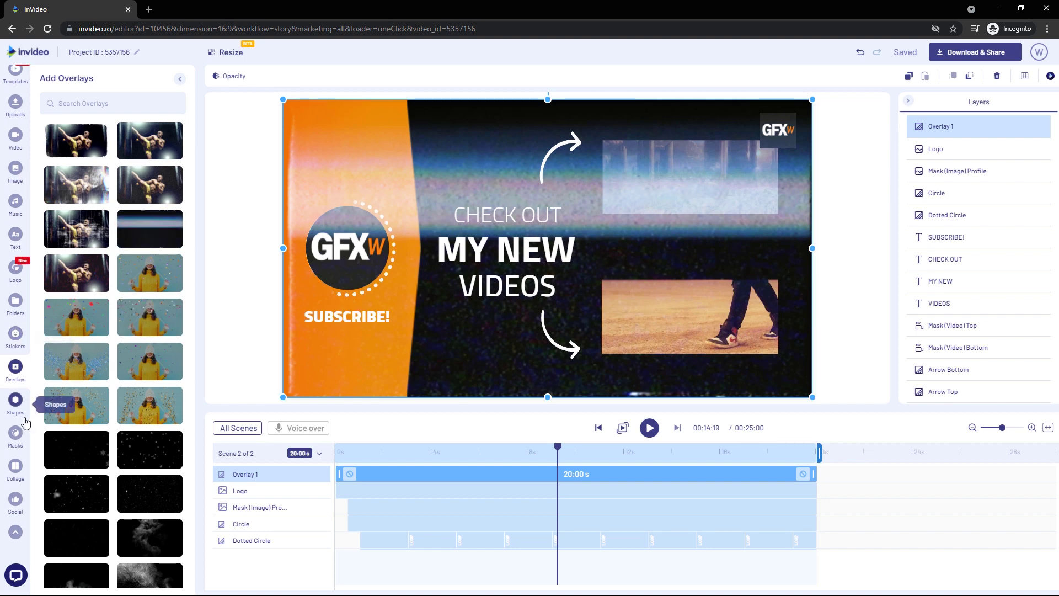
# - Glance through Shapes, Masks and Social, then return to the 48 'youtube' scene templates
pyautogui.click(15, 400)
pyautogui.scroll(-3, 46, 436)
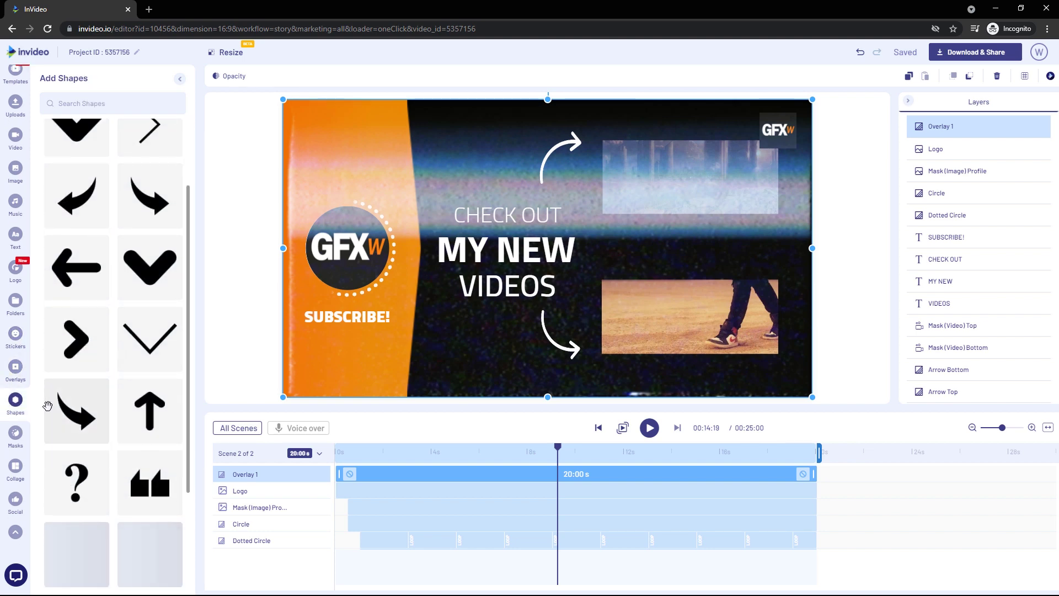
pyautogui.click(15, 434)
pyautogui.click(16, 499)
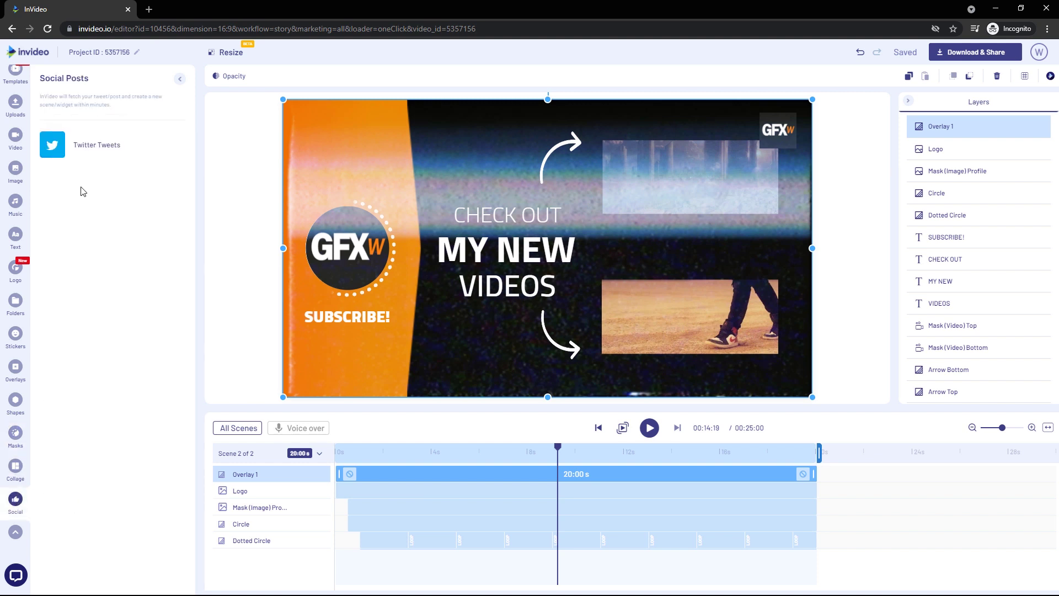
pyautogui.click(6, 83)
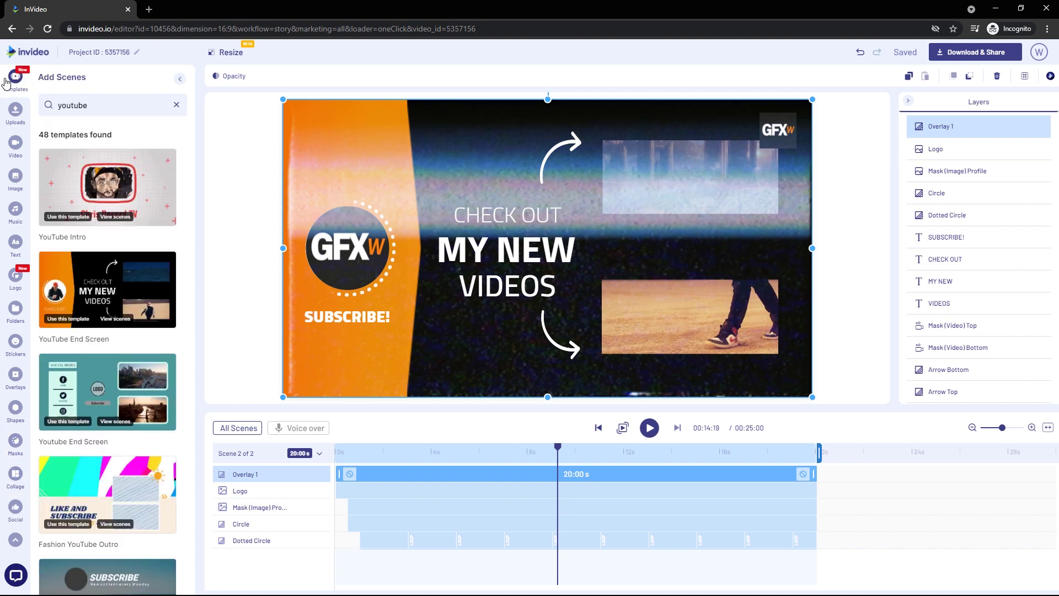